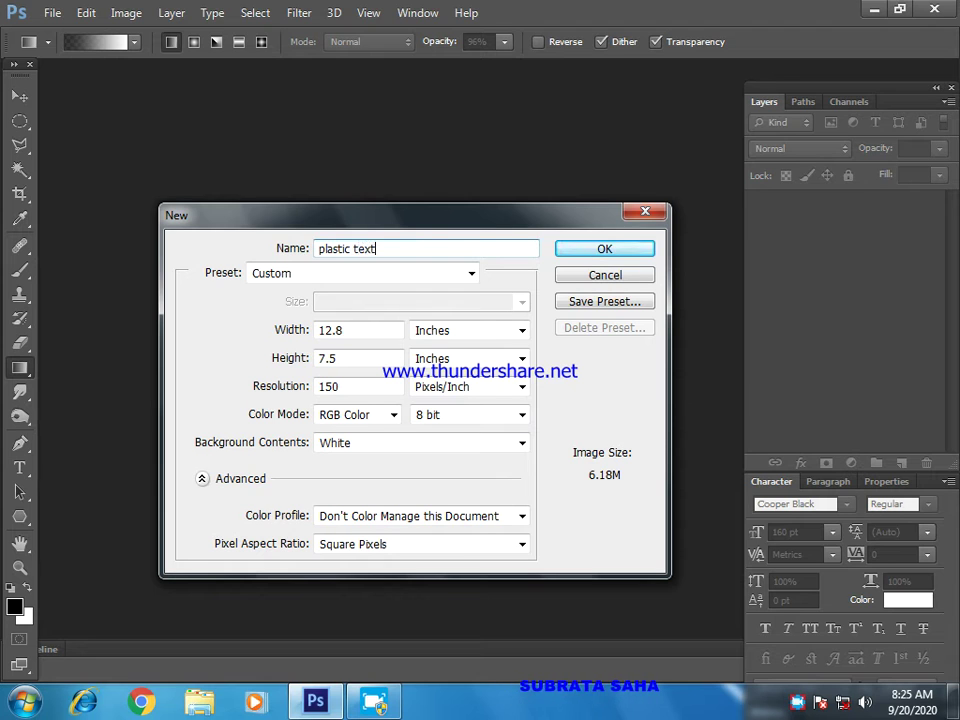
- Set the new "plastic text" document's resolution to 180 pixels/inch and create it
{"action": "left_click_drag", "start_coordinate": [344, 387], "coordinate": [318, 388]}
{"action": "type", "text": "180"}
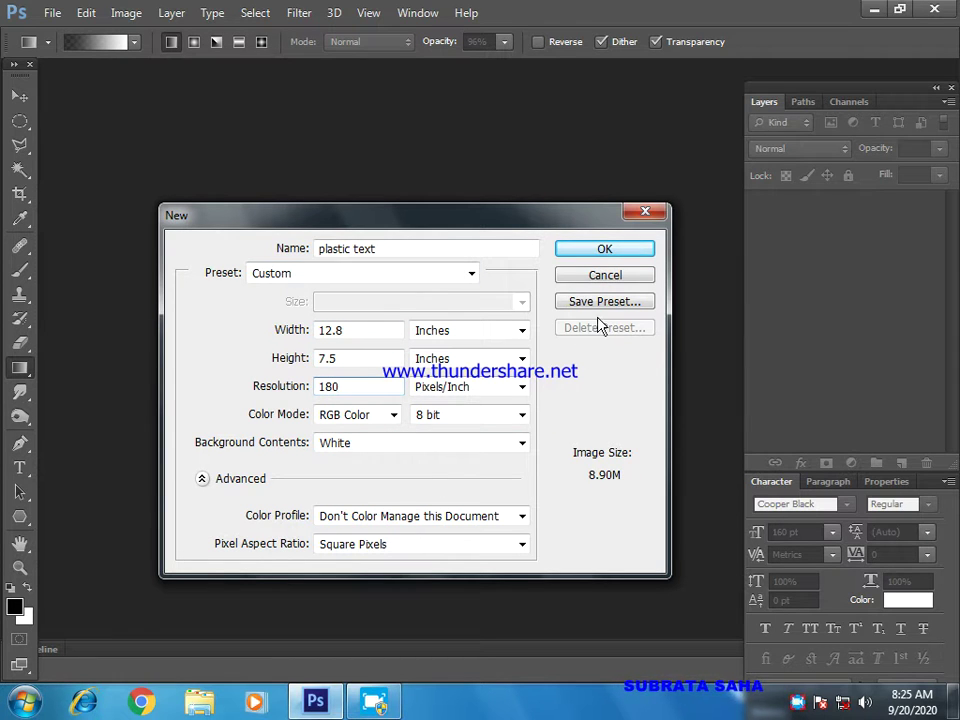
{"action": "left_click", "coordinate": [617, 250]}
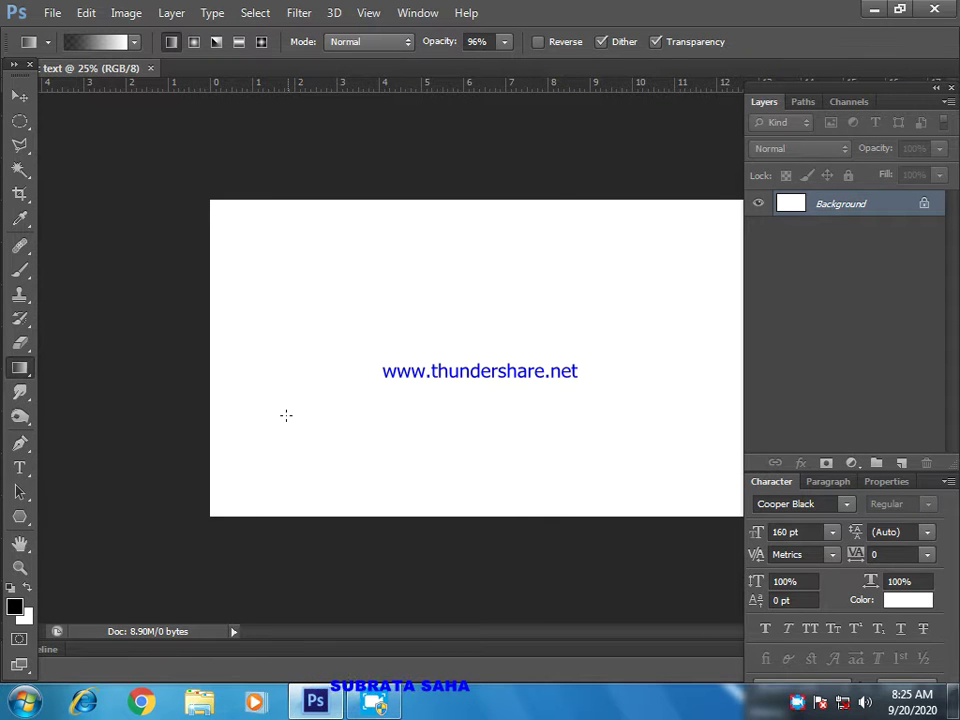
- Fill the background with black and convert it into a regular, unlocked layer
{"action": "left_click", "coordinate": [16, 605]}
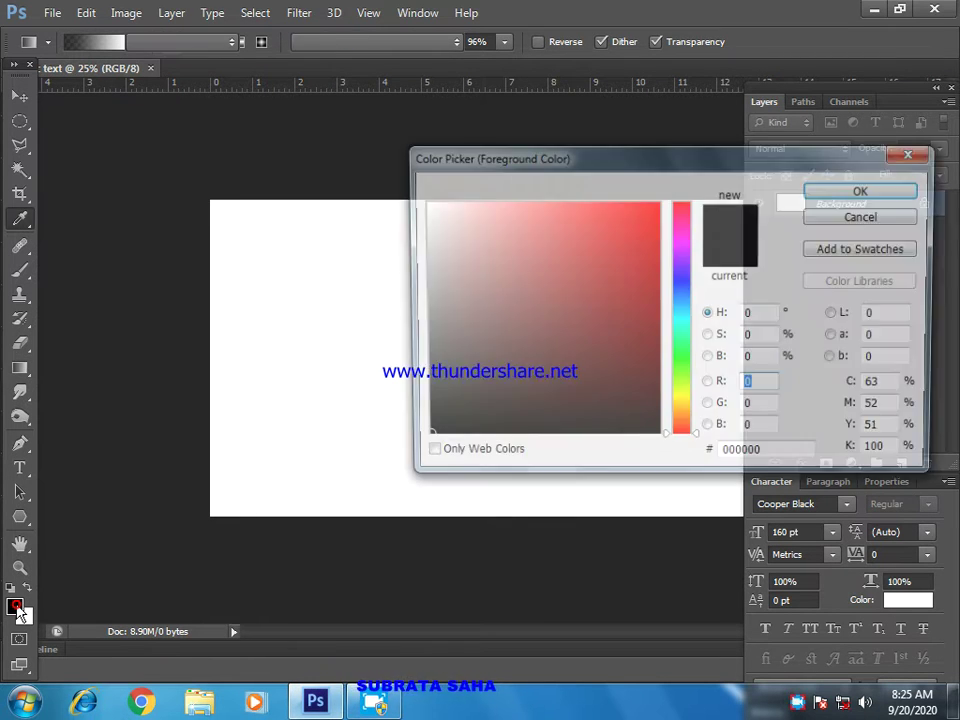
{"action": "key", "text": "Escape"}
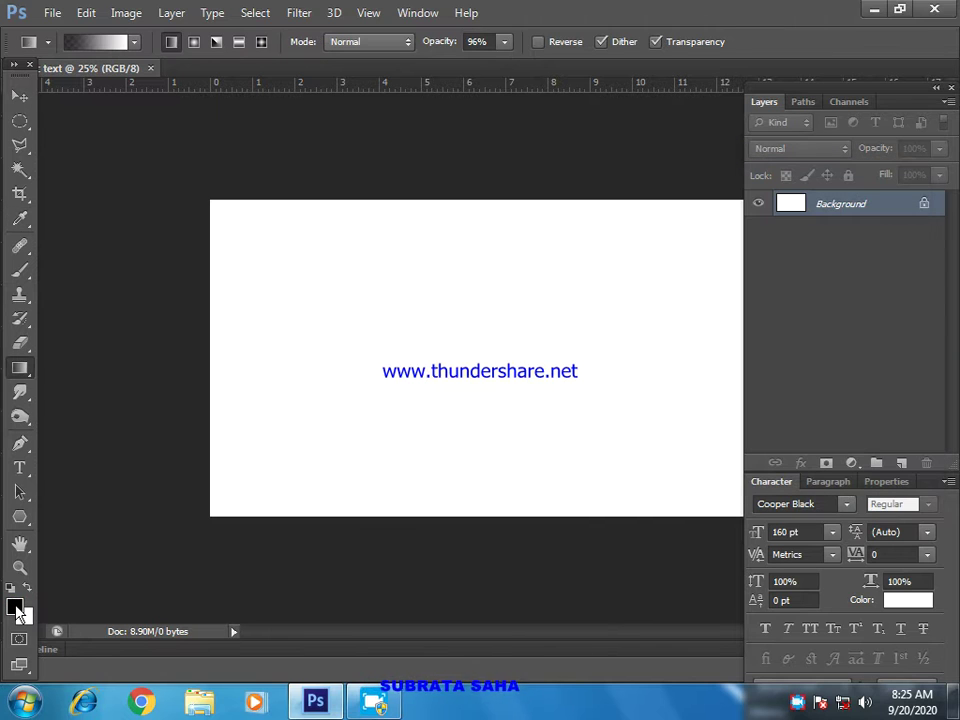
{"action": "left_click", "coordinate": [158, 588]}
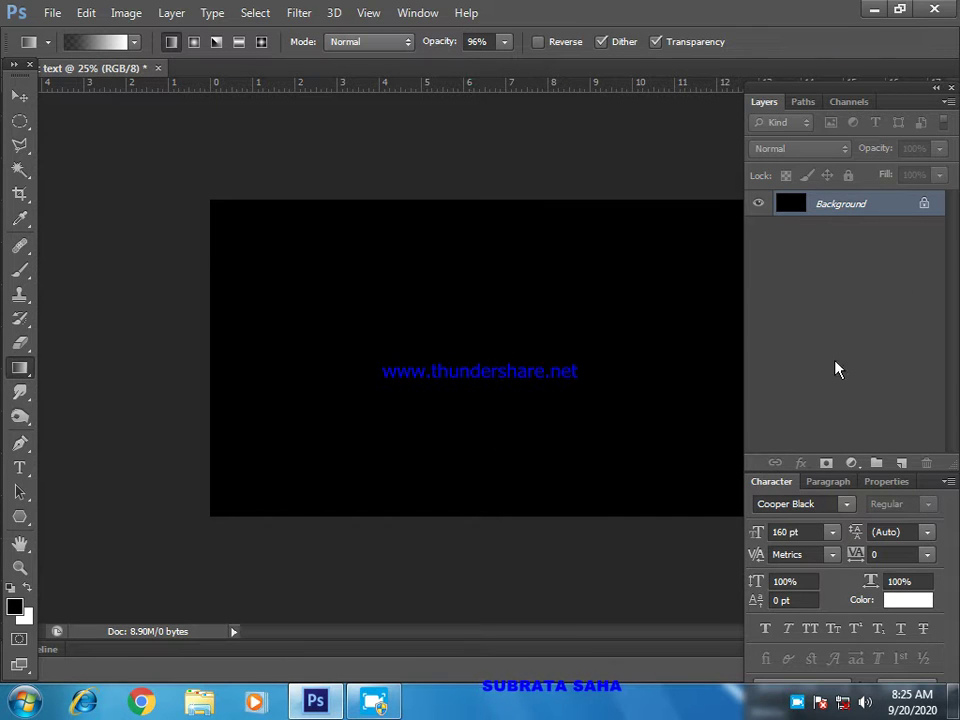
{"action": "double_click", "coordinate": [920, 204]}
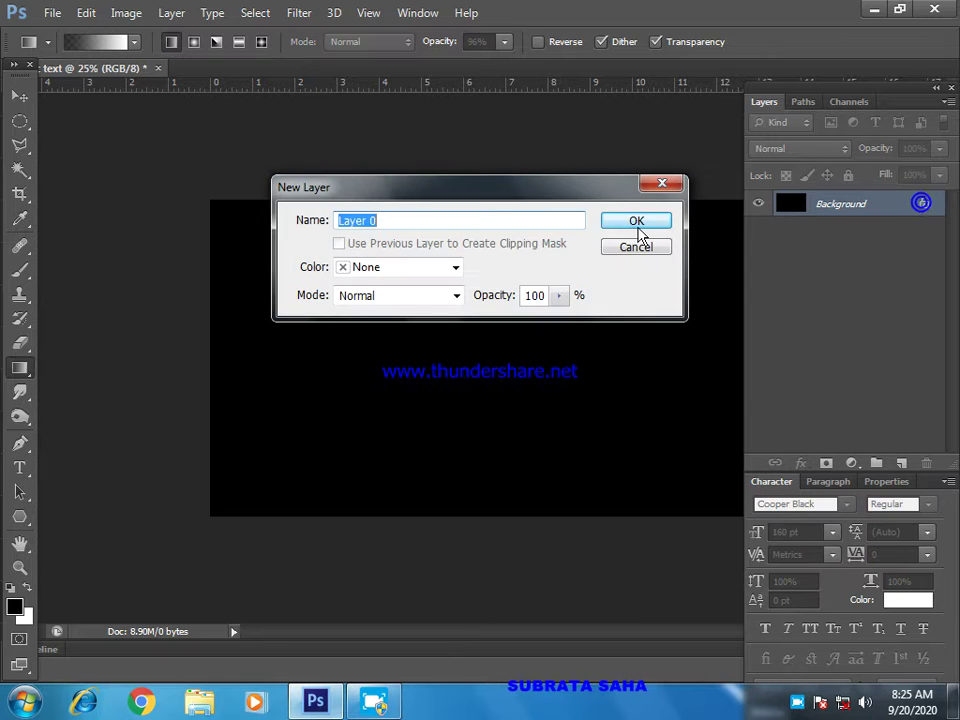
{"action": "left_click", "coordinate": [636, 224]}
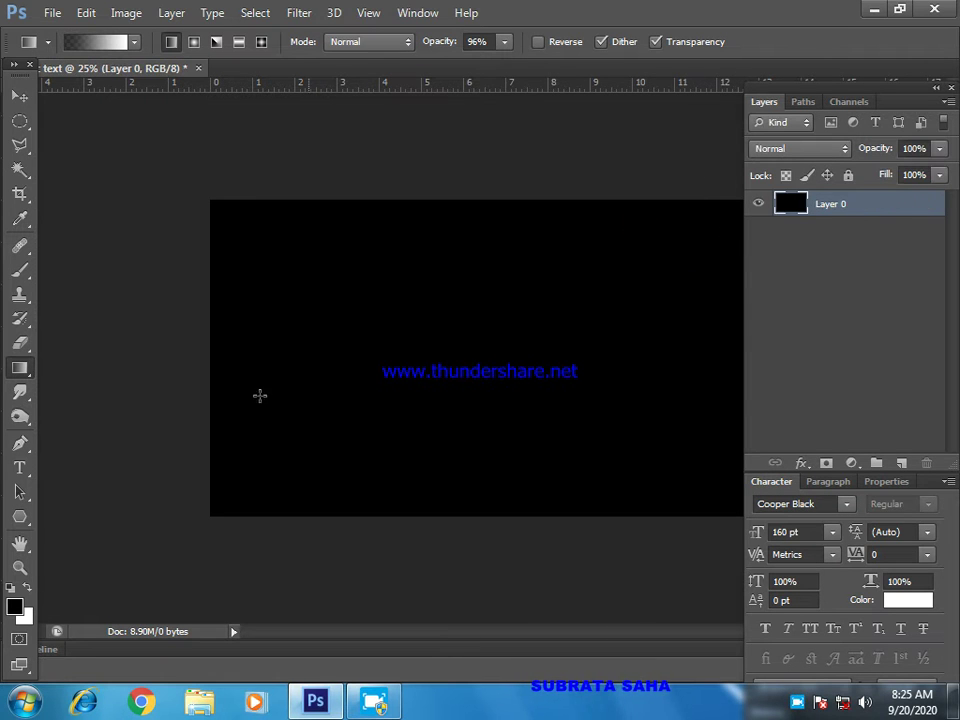
- Start a horizontal text near the canvas's upper-left corner using the Cooper Black font
{"action": "left_click", "coordinate": [19, 467]}
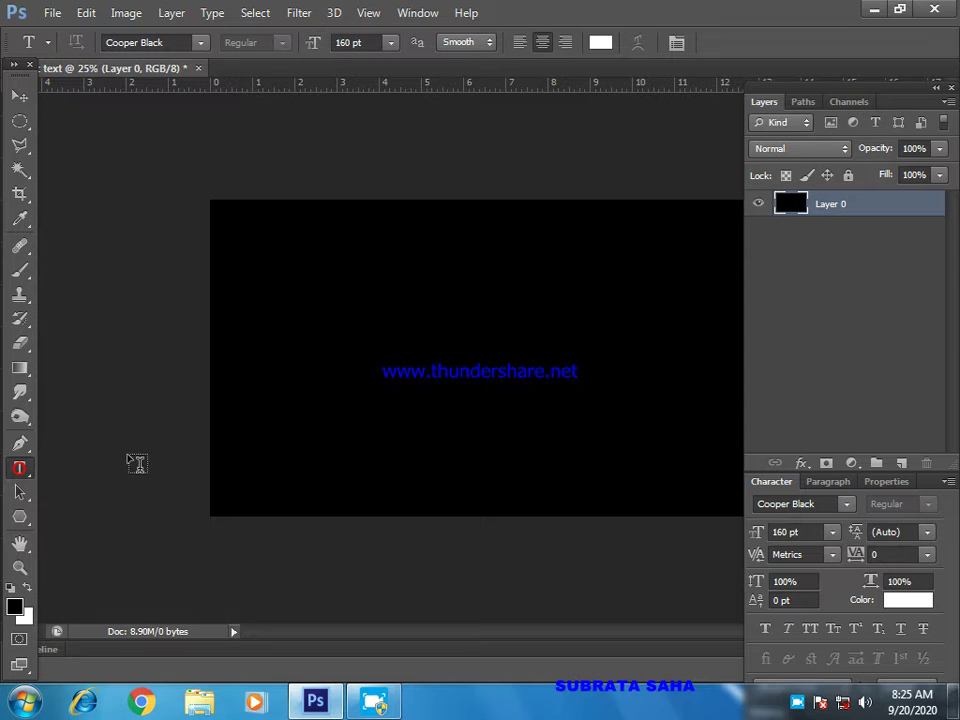
{"action": "left_click", "coordinate": [290, 262]}
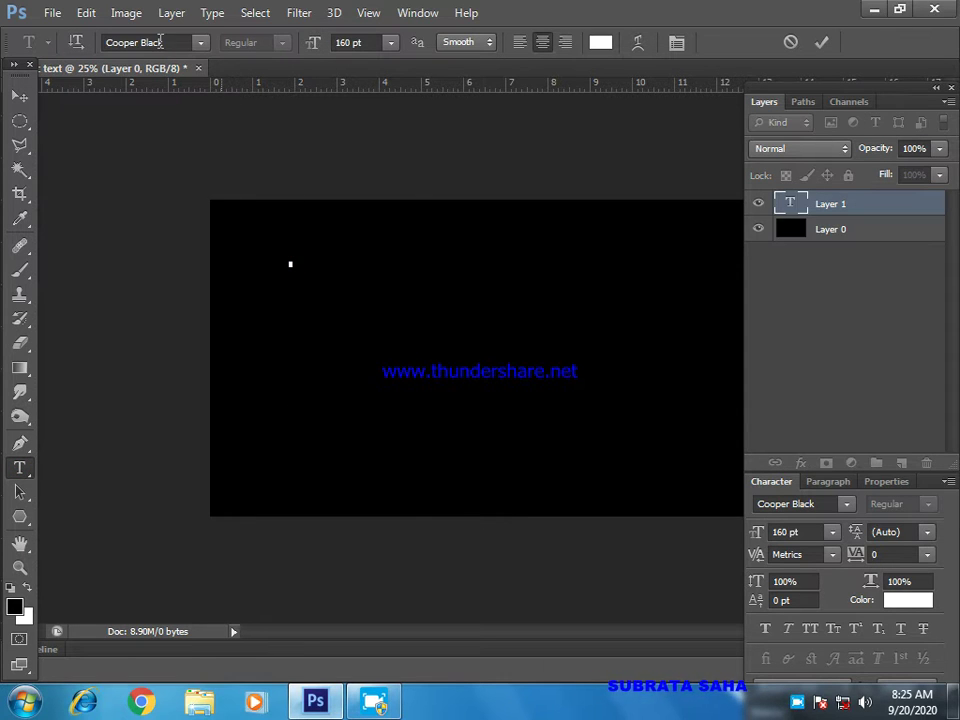
{"action": "left_click", "coordinate": [201, 42]}
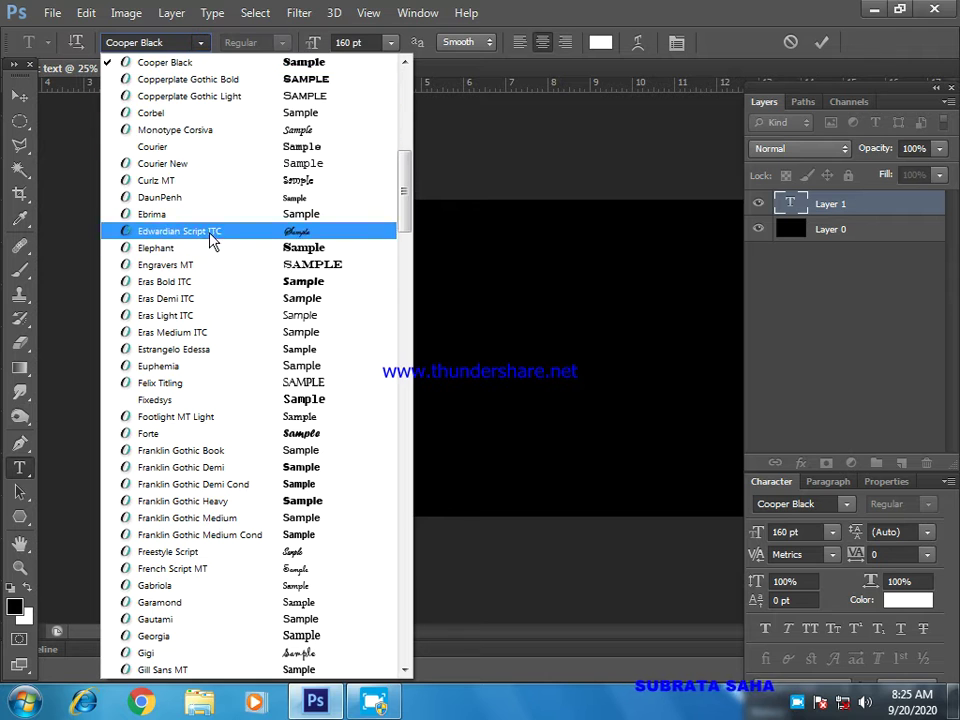
{"action": "scroll", "coordinate": [210, 240], "scroll_direction": "up", "scroll_amount": 5}
{"action": "scroll", "coordinate": [210, 240], "scroll_direction": "up", "scroll_amount": 4}
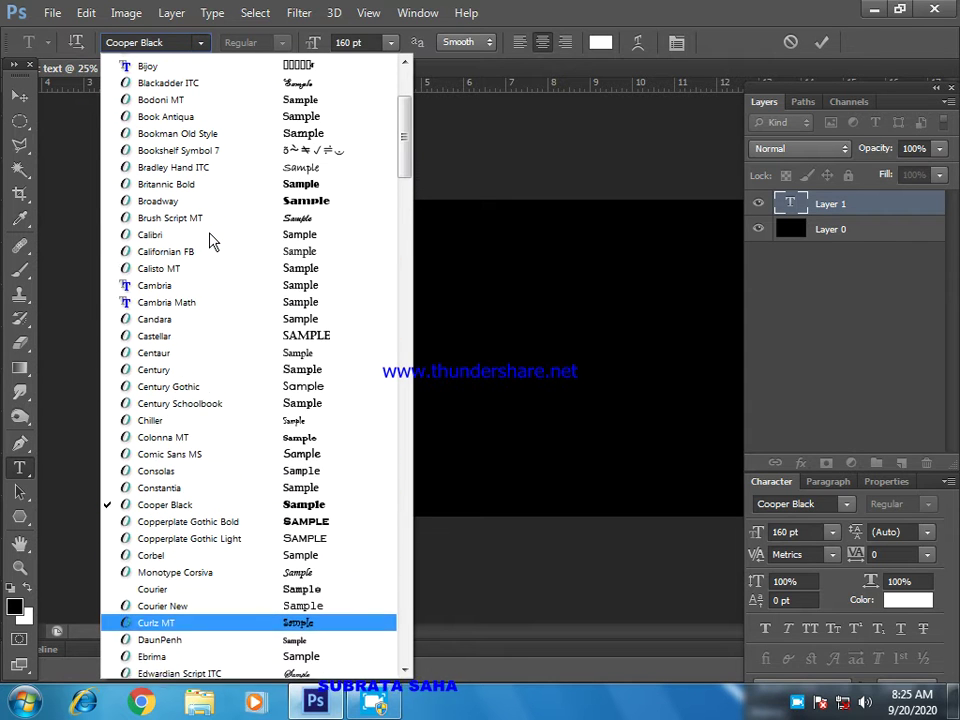
{"action": "left_click", "coordinate": [168, 517]}
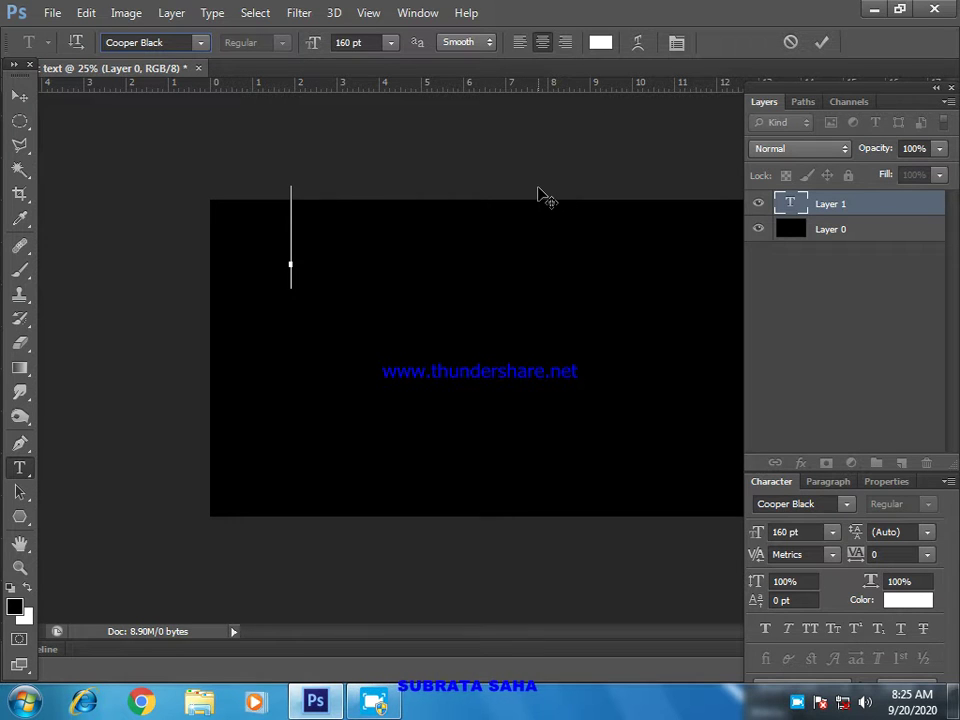
- Enter the text "Happy Birthday" on two lines, one word per line
{"action": "type", "text": "c"}
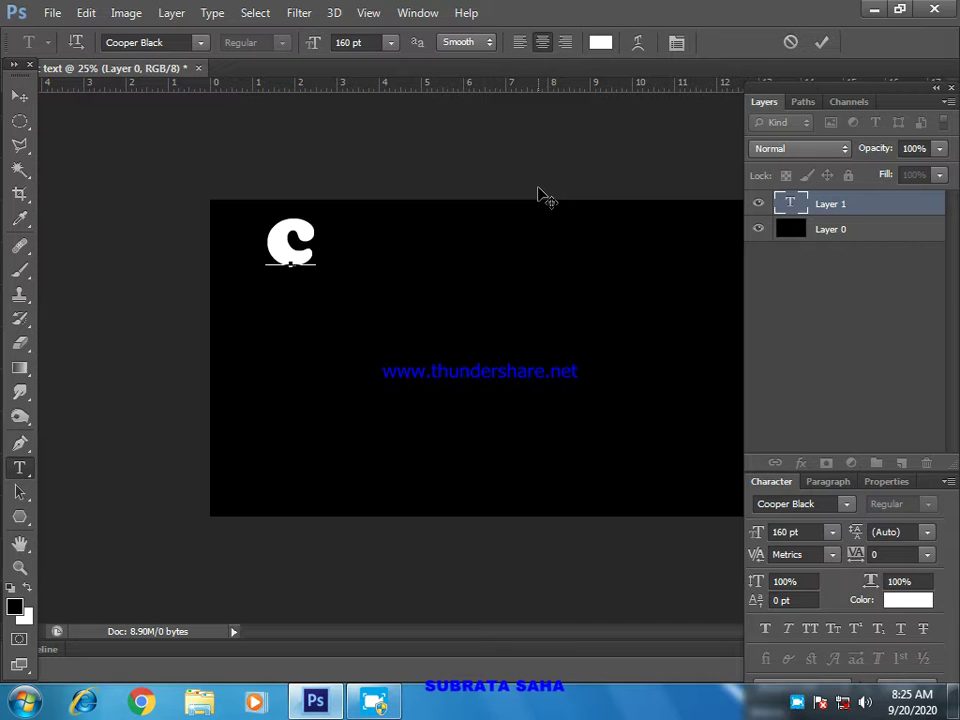
{"action": "key", "text": "BackSpace"}
{"action": "type", "text": "h"}
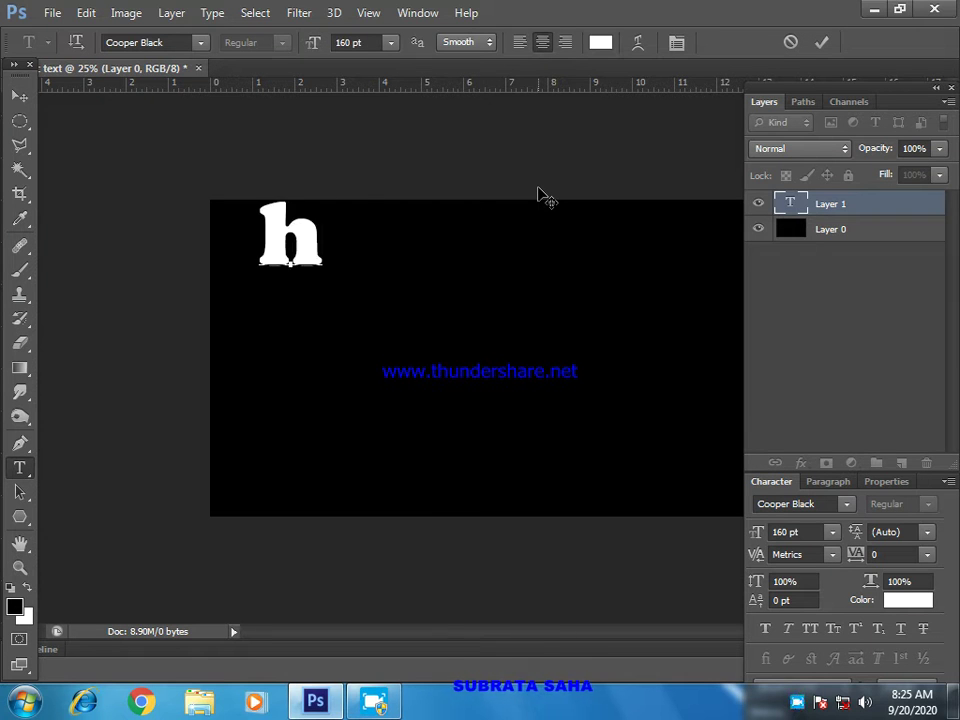
{"action": "key", "text": "BackSpace"}
{"action": "type", "text": "H"}
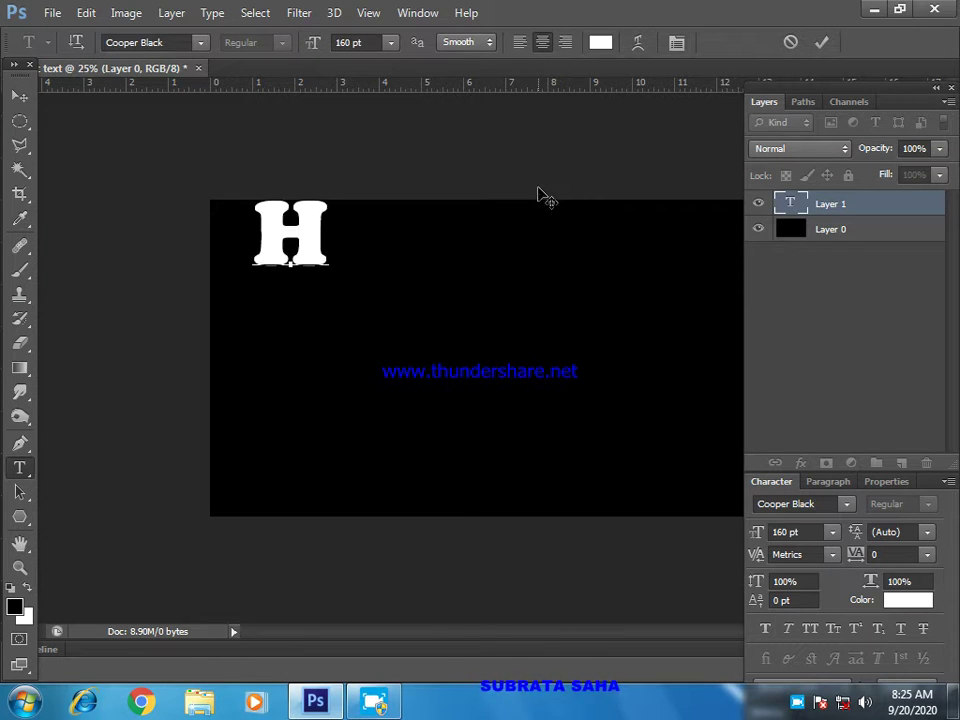
{"action": "type", "text": "appy"}
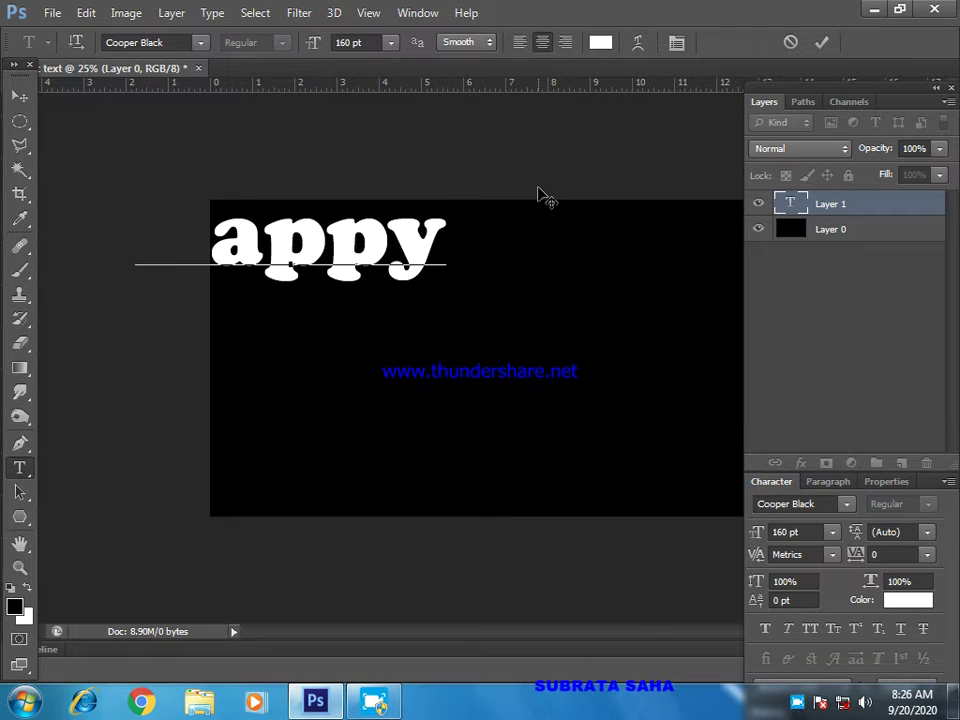
{"action": "key", "text": "Return"}
{"action": "type", "text": "bi"}
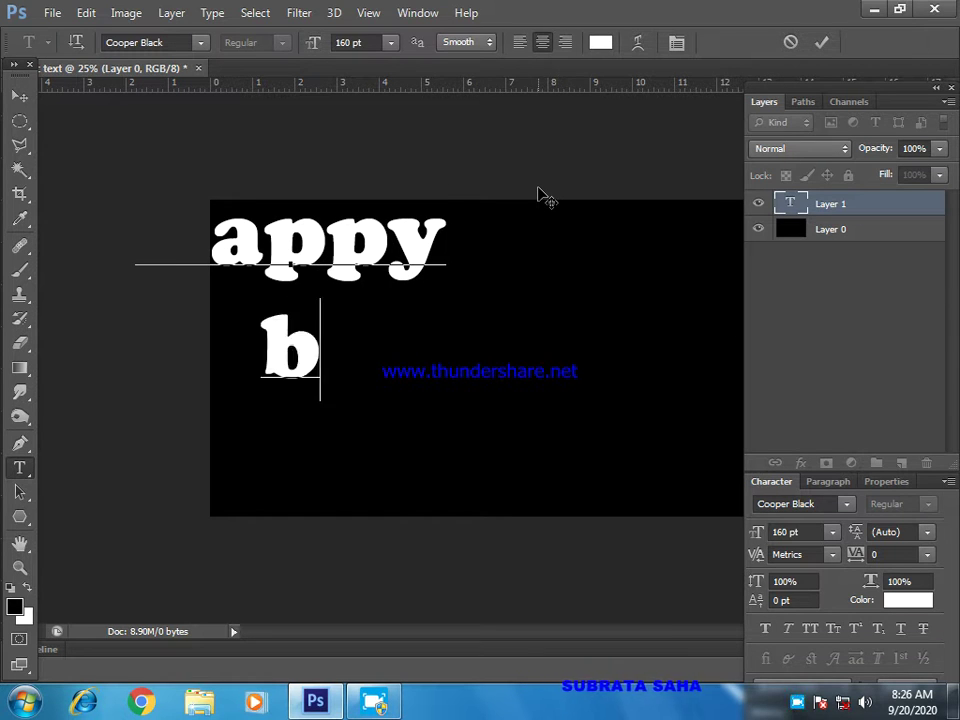
{"action": "key", "text": "BackSpace"}
{"action": "key", "text": "BackSpace"}
{"action": "type", "text": "Birth"}
{"action": "type", "text": "day"}
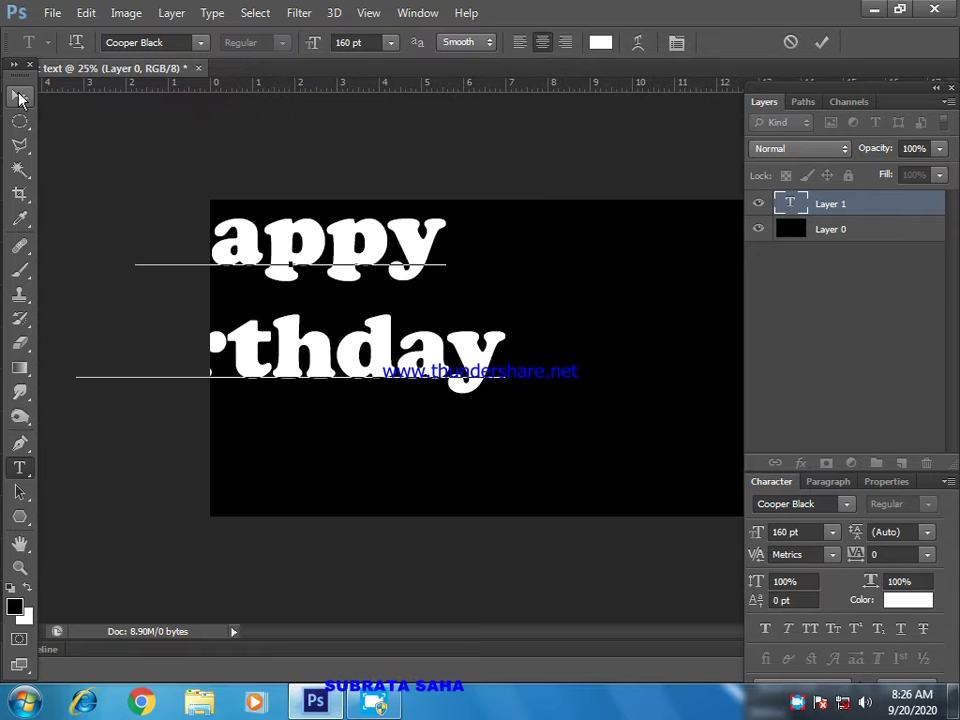
- Move the Happy Birthday text to about the middle of the black canvas
{"action": "left_click", "coordinate": [20, 95]}
{"action": "left_click_drag", "start_coordinate": [370, 260], "coordinate": [568, 308]}
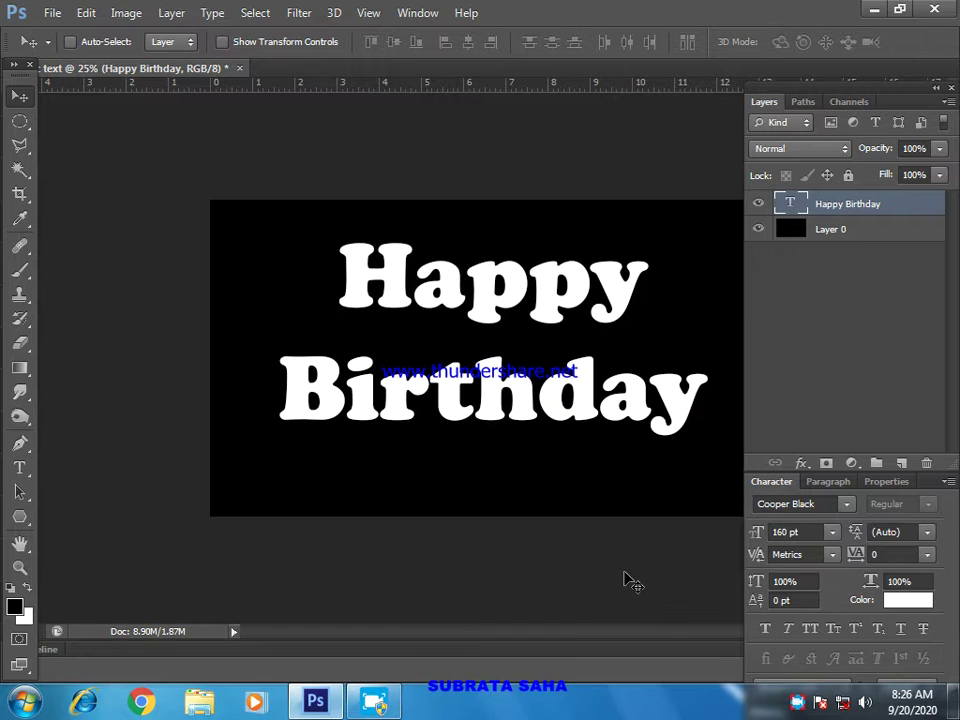
{"action": "left_click_drag", "start_coordinate": [614, 294], "coordinate": [628, 295]}
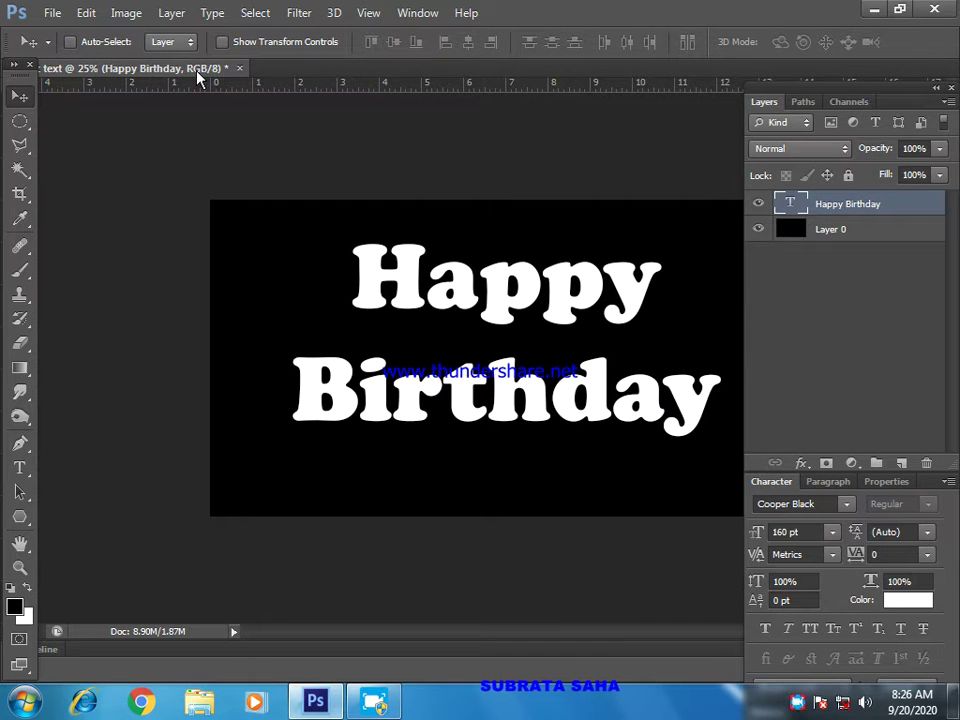
{"action": "left_click_drag", "start_coordinate": [197, 78], "coordinate": [90, 81]}
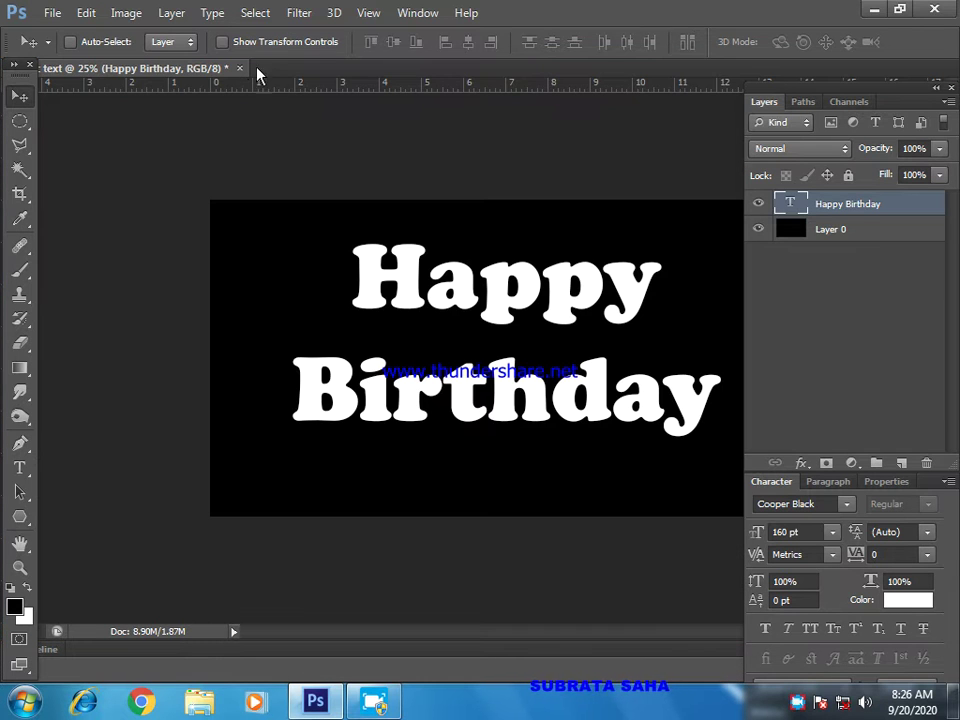
{"action": "left_click_drag", "start_coordinate": [207, 77], "coordinate": [101, 71]}
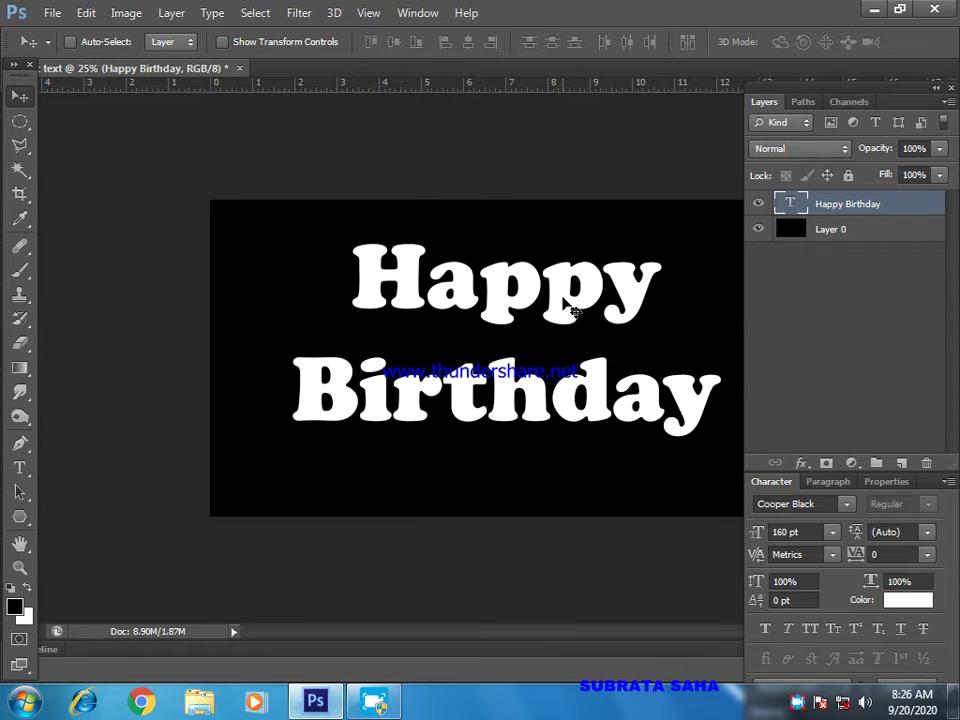
{"action": "left_click_drag", "start_coordinate": [577, 311], "coordinate": [571, 311]}
{"action": "left_click", "coordinate": [592, 174]}
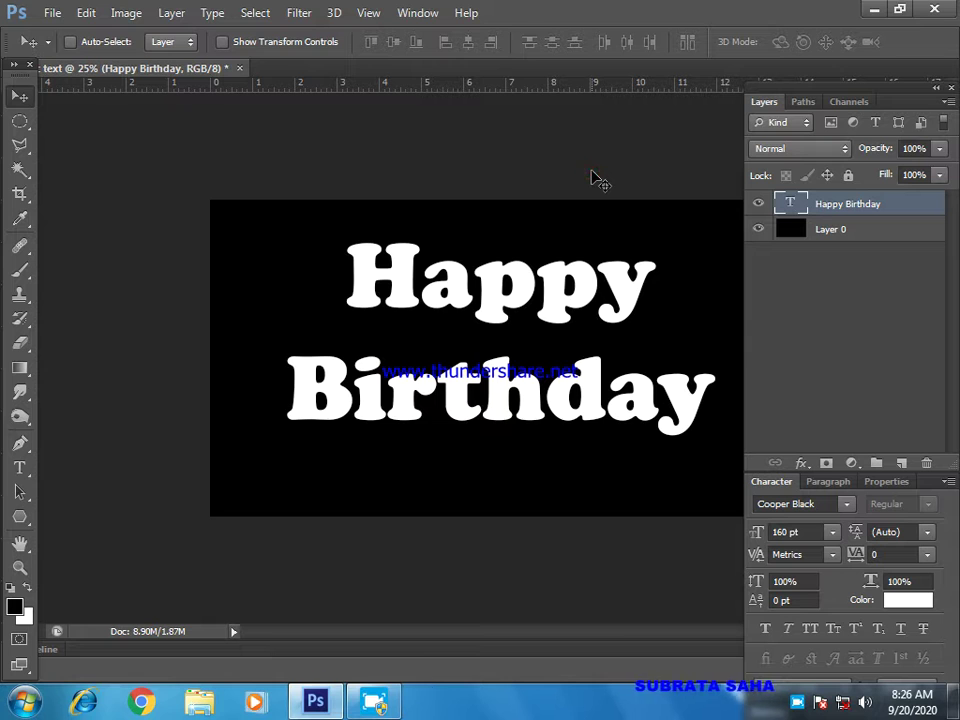
- Load the Happy Birthday letter outlines as a selection on a new empty layer and delete the original text layer
{"action": "left_click", "coordinate": [785, 205], "text": "ctrl"}
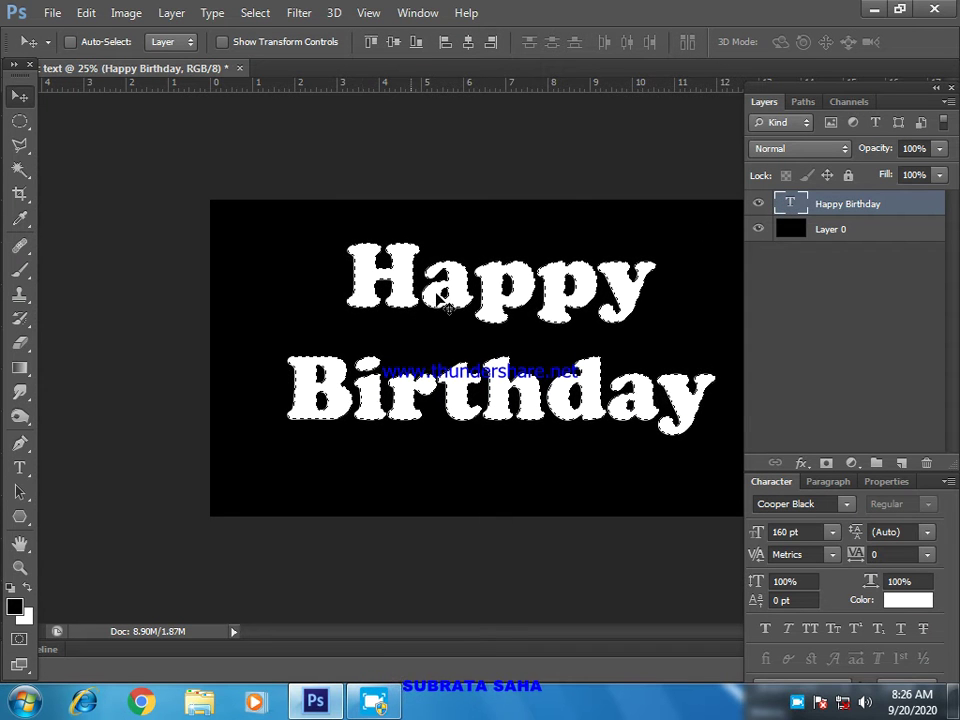
{"action": "left_click", "coordinate": [901, 464]}
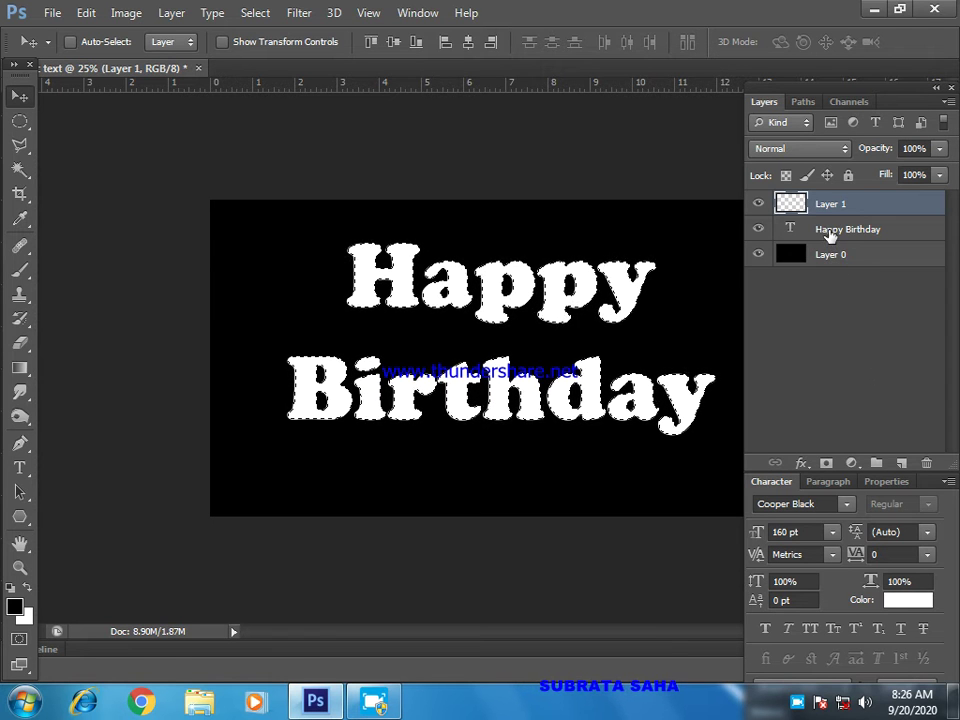
{"action": "left_click_drag", "start_coordinate": [831, 231], "coordinate": [928, 463]}
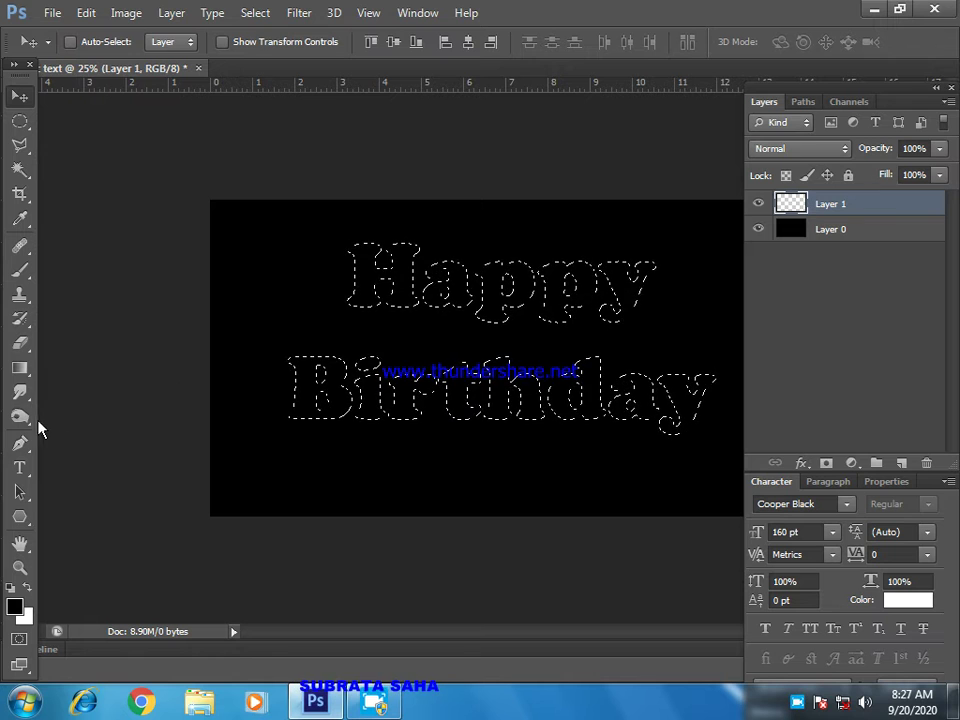
- Fill the letter selection with the Spectrum preset as a linear gradient running from left to right, and deselect it
{"action": "left_click", "coordinate": [20, 368]}
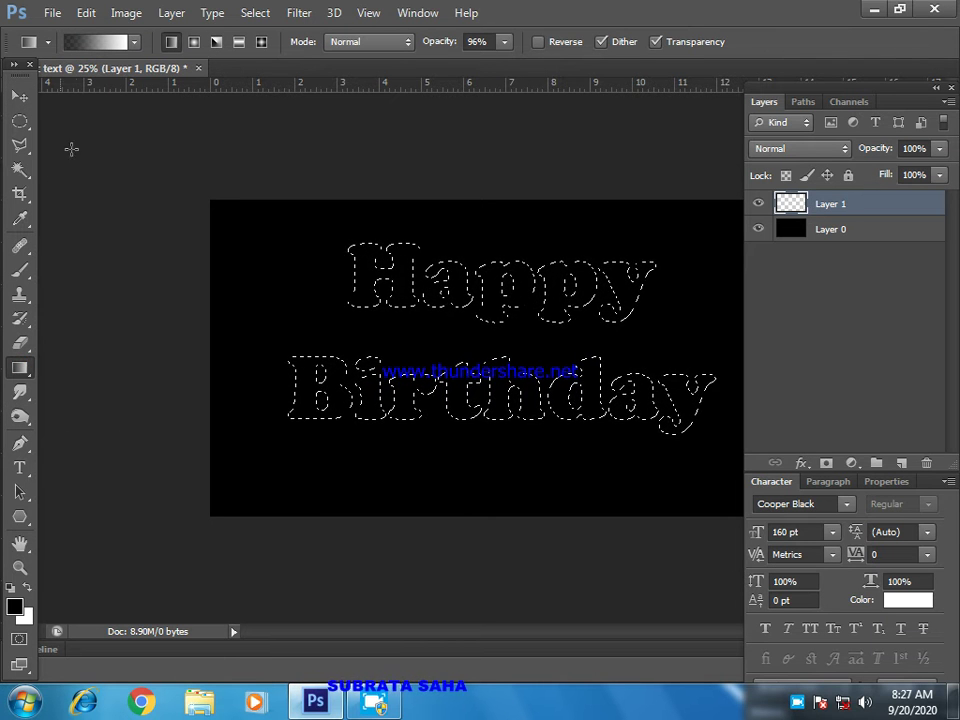
{"action": "left_click", "coordinate": [121, 46]}
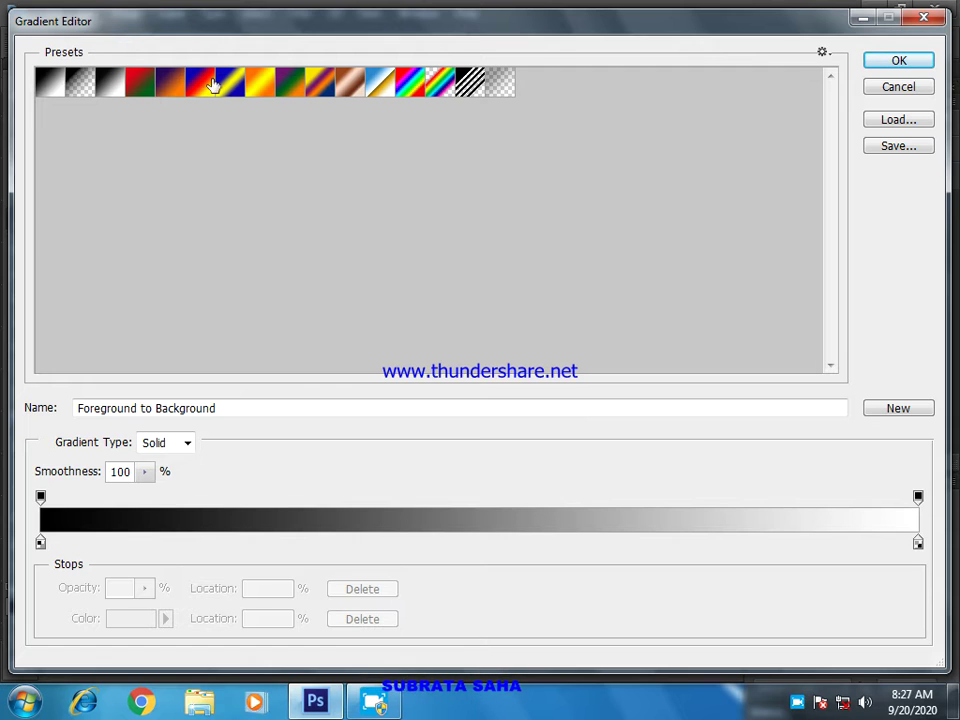
{"action": "left_click", "coordinate": [408, 90]}
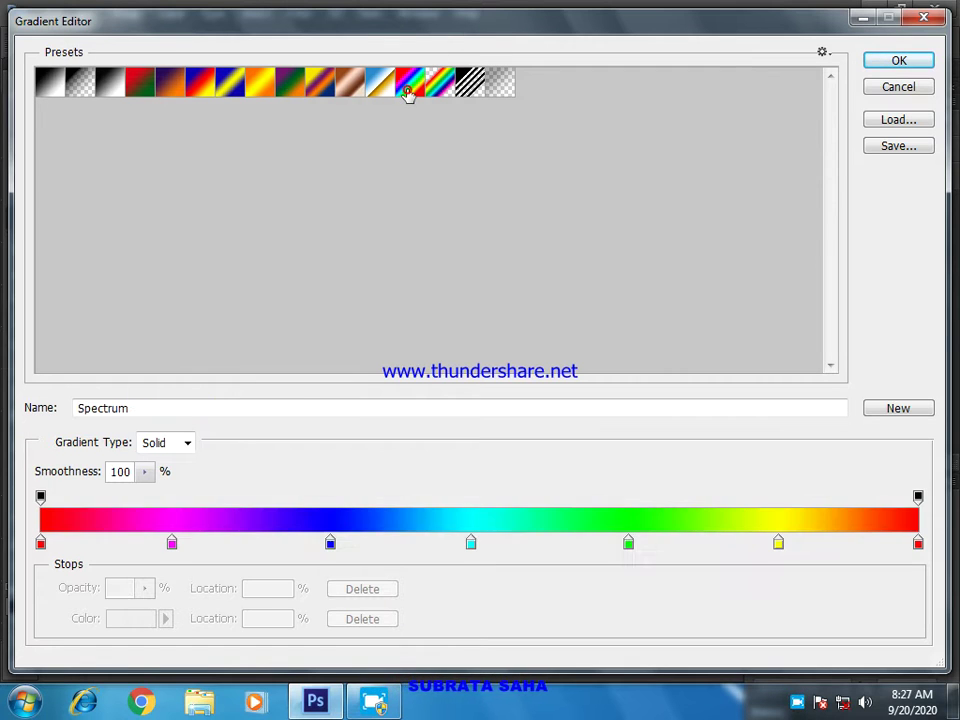
{"action": "left_click", "coordinate": [888, 66]}
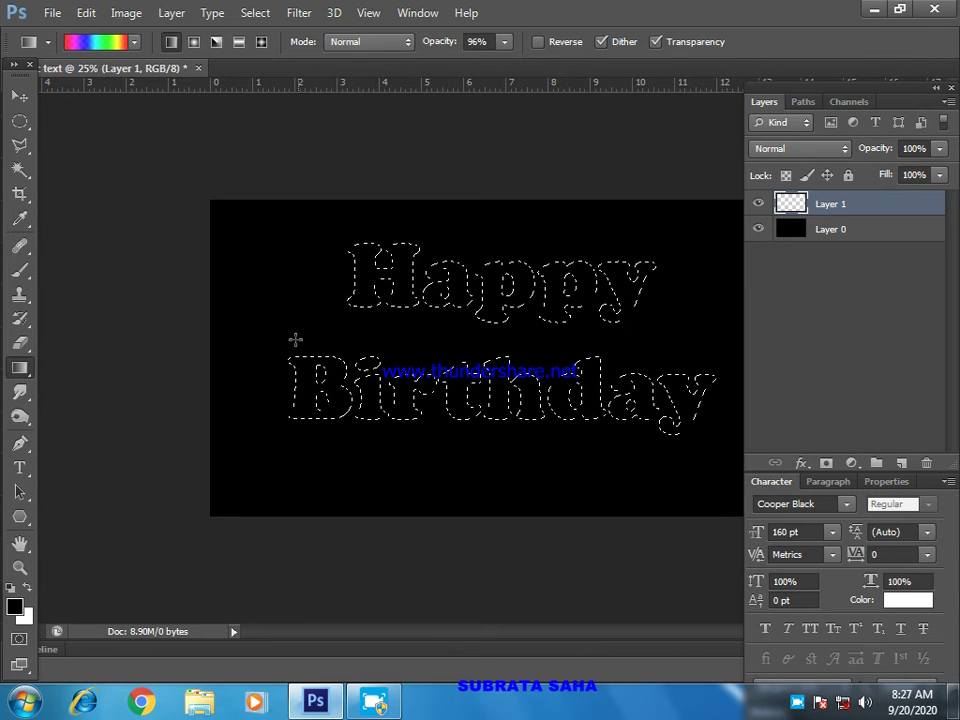
{"action": "left_click_drag", "start_coordinate": [281, 341], "coordinate": [724, 326]}
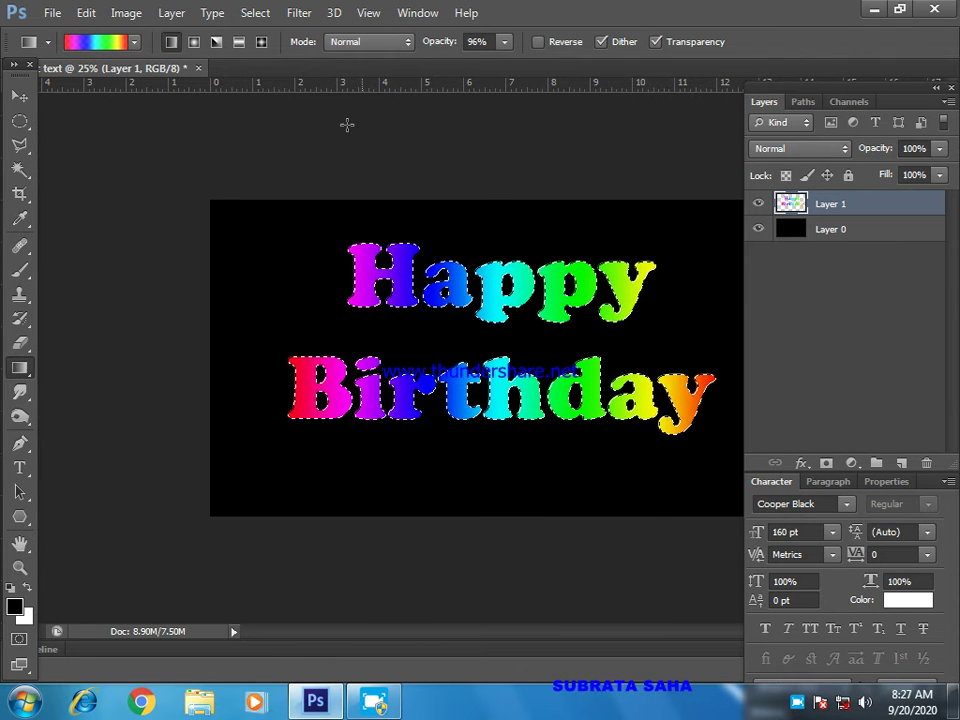
{"action": "left_click", "coordinate": [256, 16]}
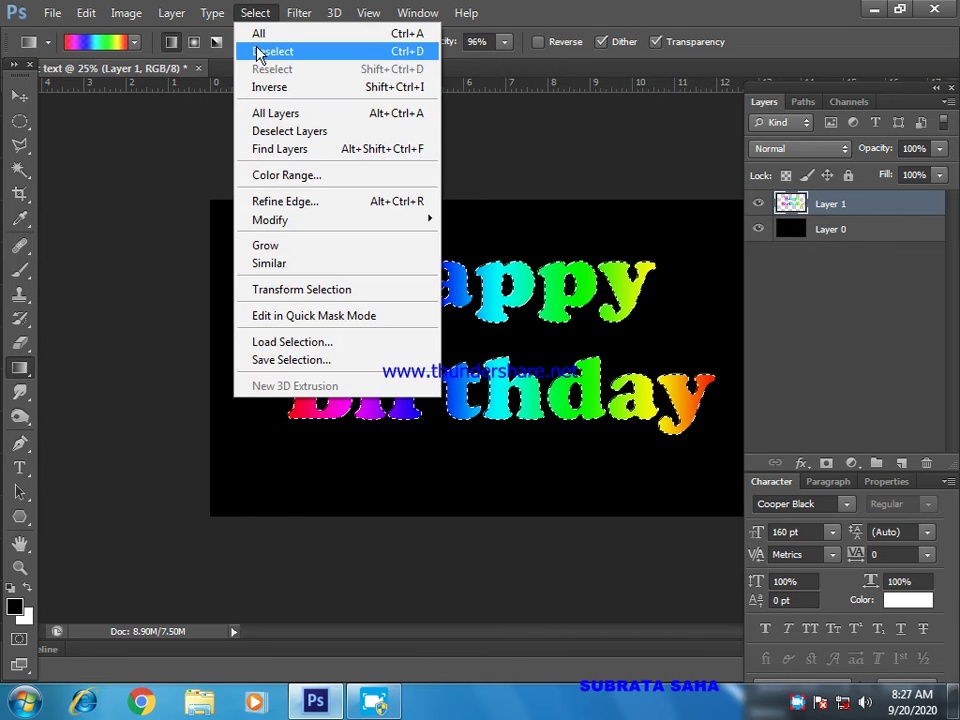
{"action": "left_click", "coordinate": [257, 51]}
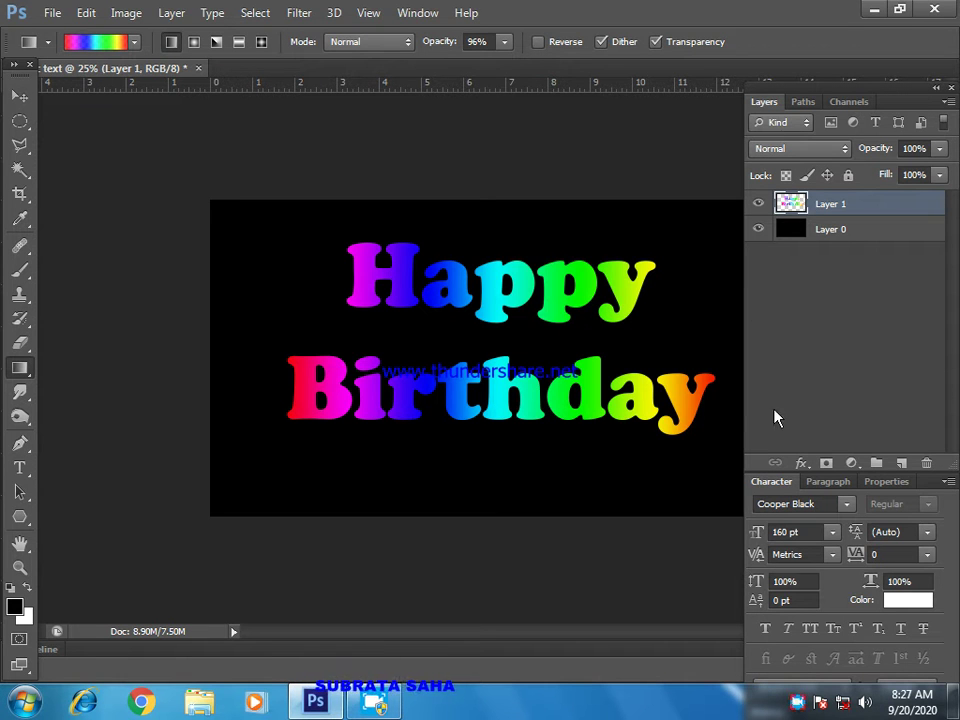
- Add a Bevel & Emboss effect to the rainbow text layer with depth 52%, size 29 px and soften 1 px
{"action": "left_click", "coordinate": [800, 463]}
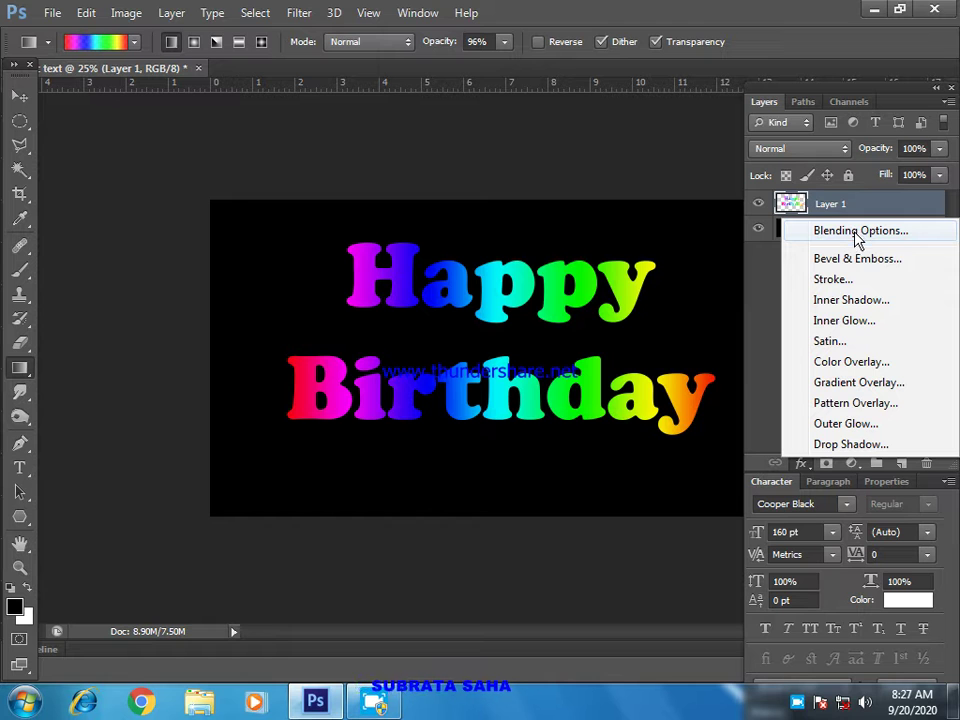
{"action": "left_click", "coordinate": [855, 259]}
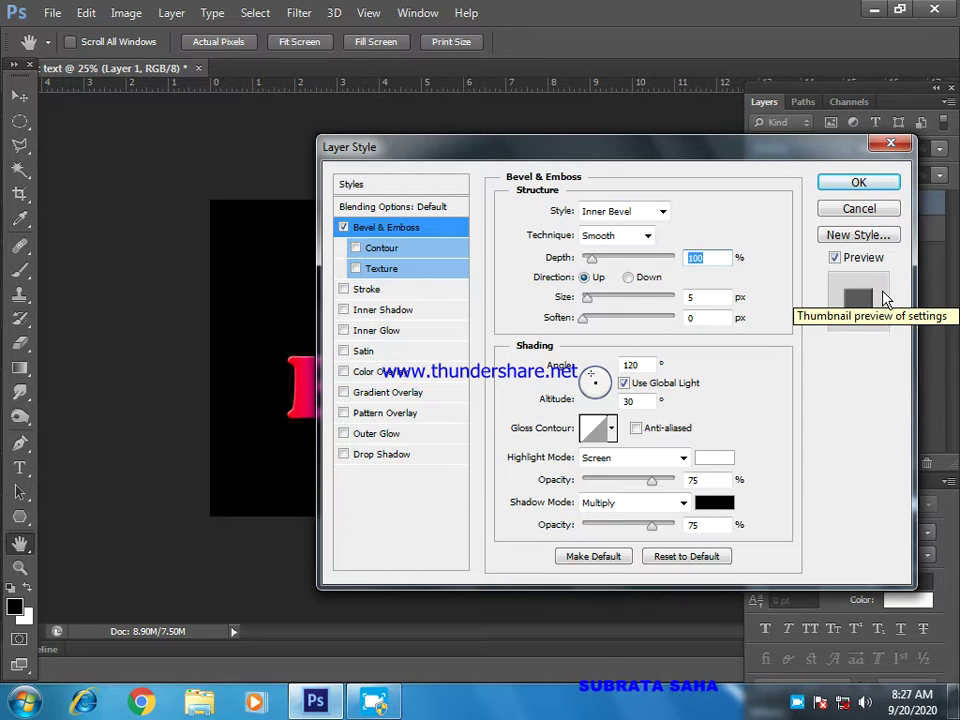
{"action": "type", "text": "52"}
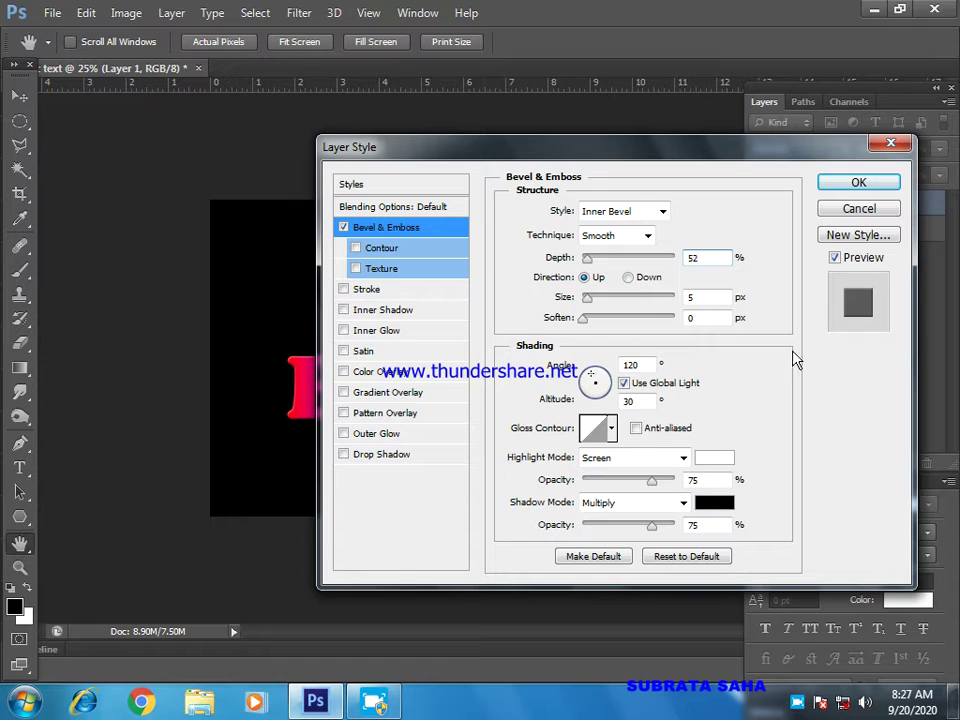
{"action": "left_click", "coordinate": [710, 298]}
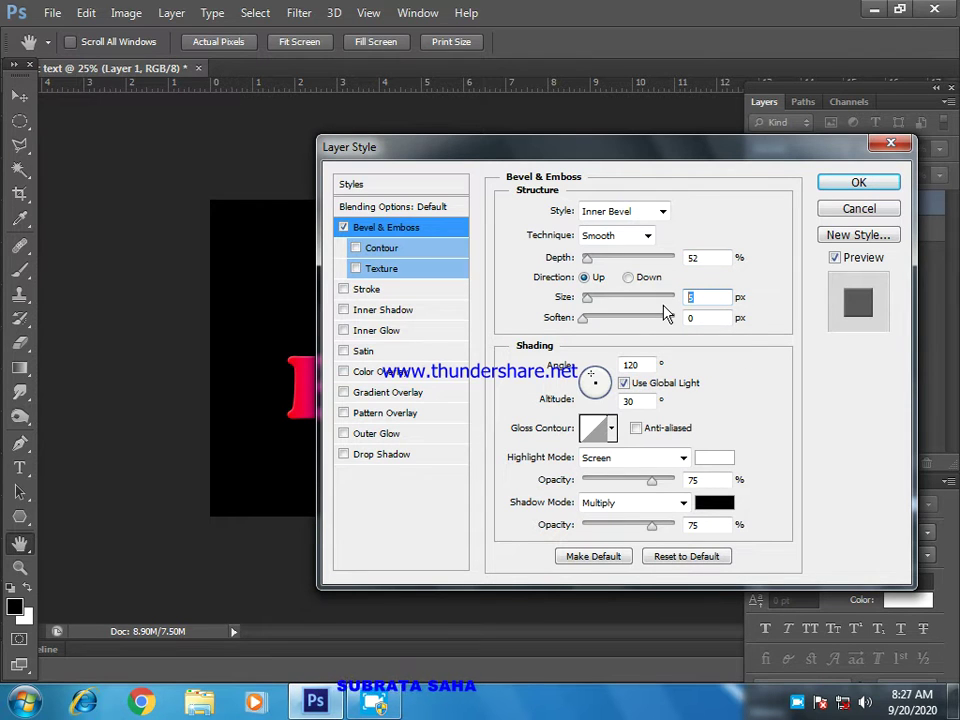
{"action": "type", "text": "29"}
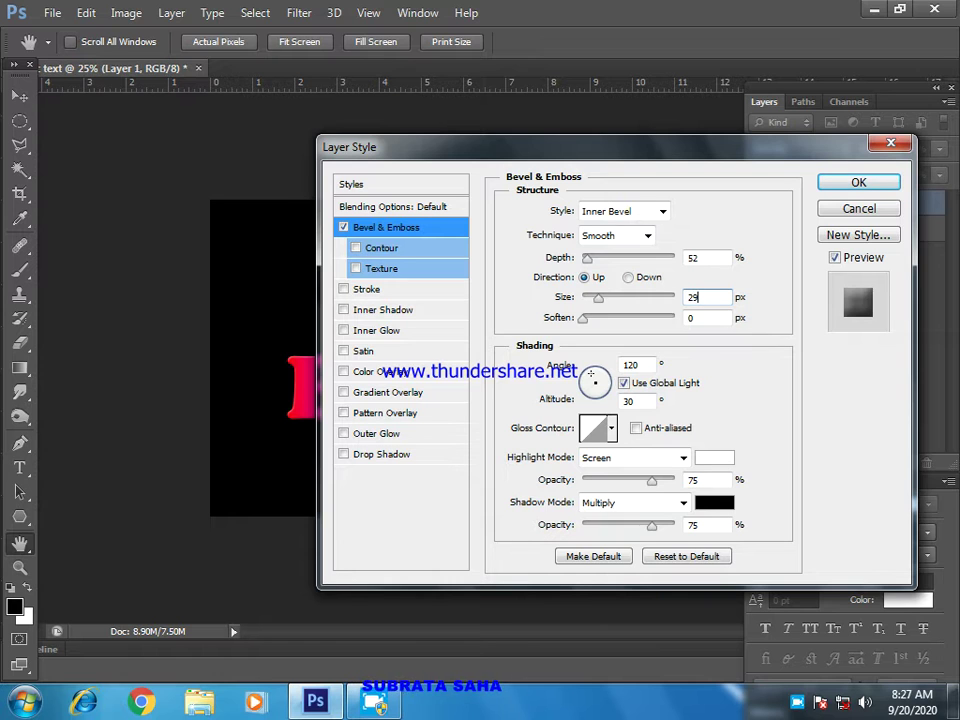
{"action": "left_click", "coordinate": [707, 317]}
{"action": "type", "text": "1"}
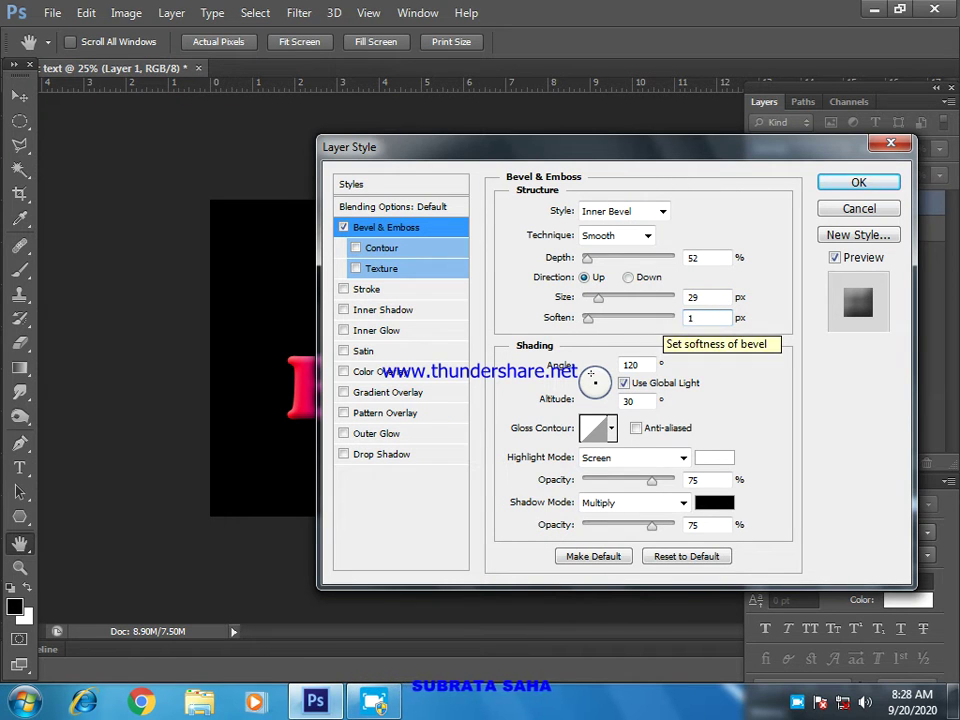
- Set the bevel's shading angle to 130° and its altitude to 60°
{"action": "left_click", "coordinate": [645, 365]}
{"action": "type", "text": "130"}
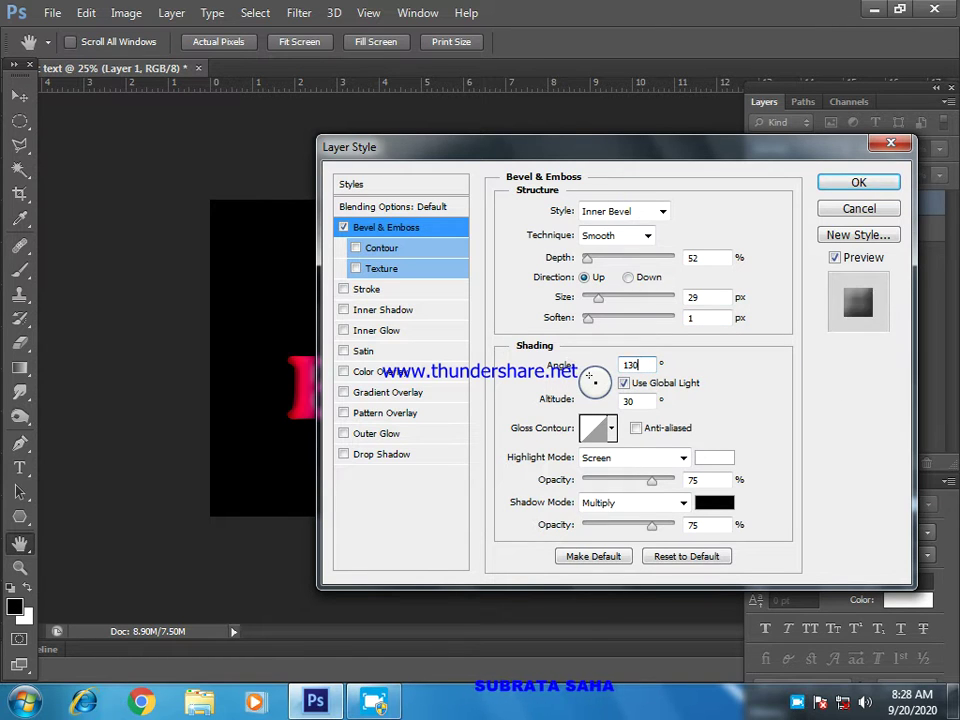
{"action": "key", "text": "Tab"}
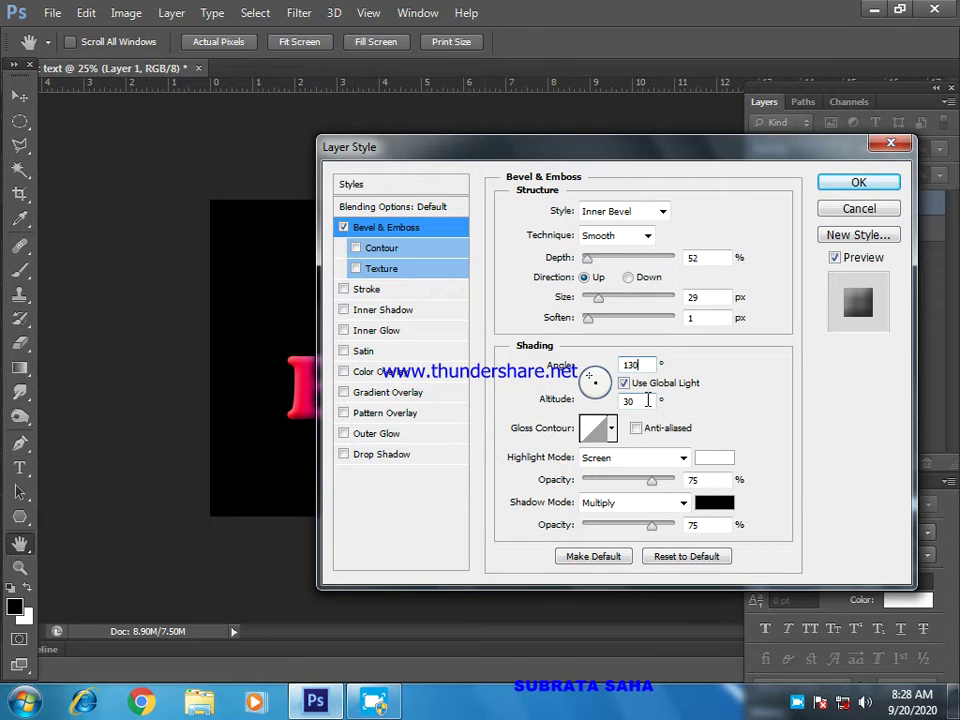
{"action": "type", "text": "6"}
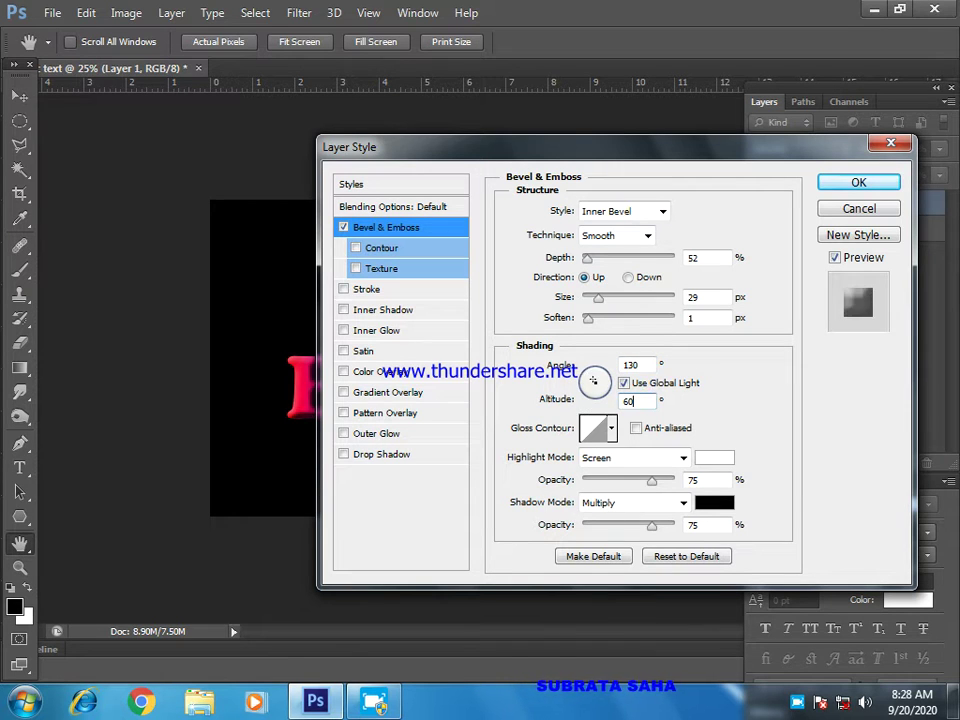
- Set the bevel's gloss contour to Ring - Double, with highlight opacity at 100% and shadow opacity at 0%
{"action": "left_click", "coordinate": [611, 428]}
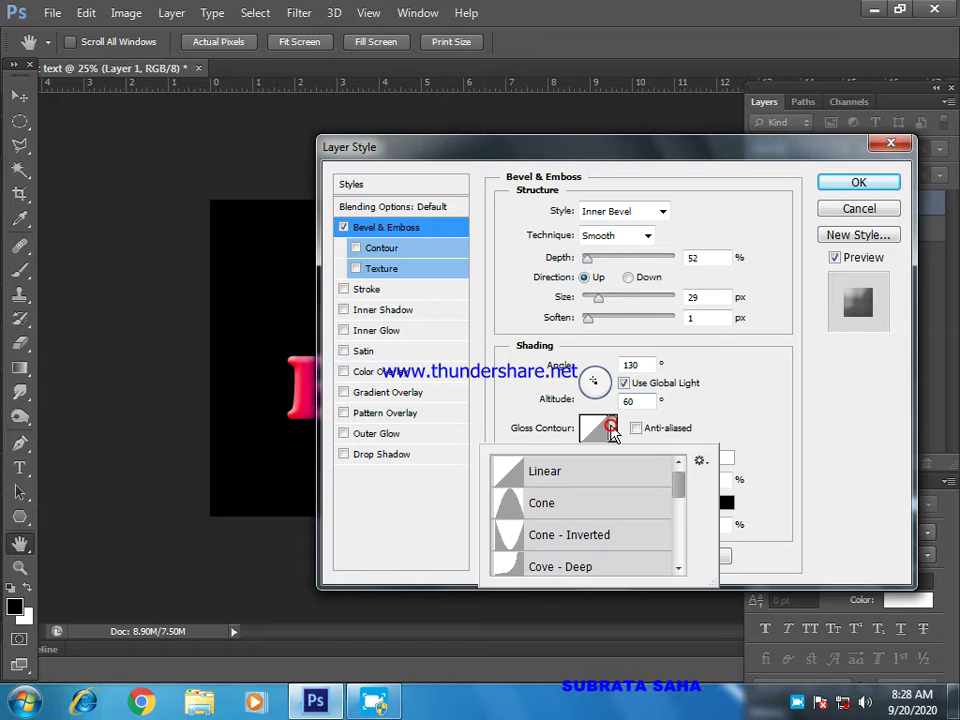
{"action": "scroll", "coordinate": [619, 504], "scroll_direction": "down", "scroll_amount": 3}
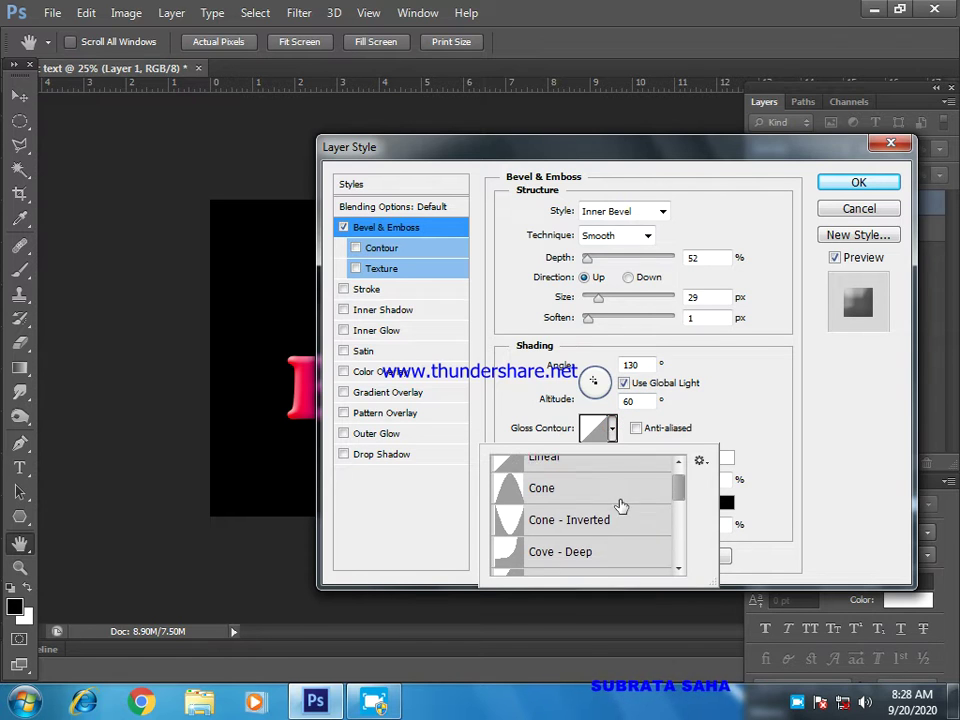
{"action": "scroll", "coordinate": [621, 510], "scroll_direction": "down", "scroll_amount": 1}
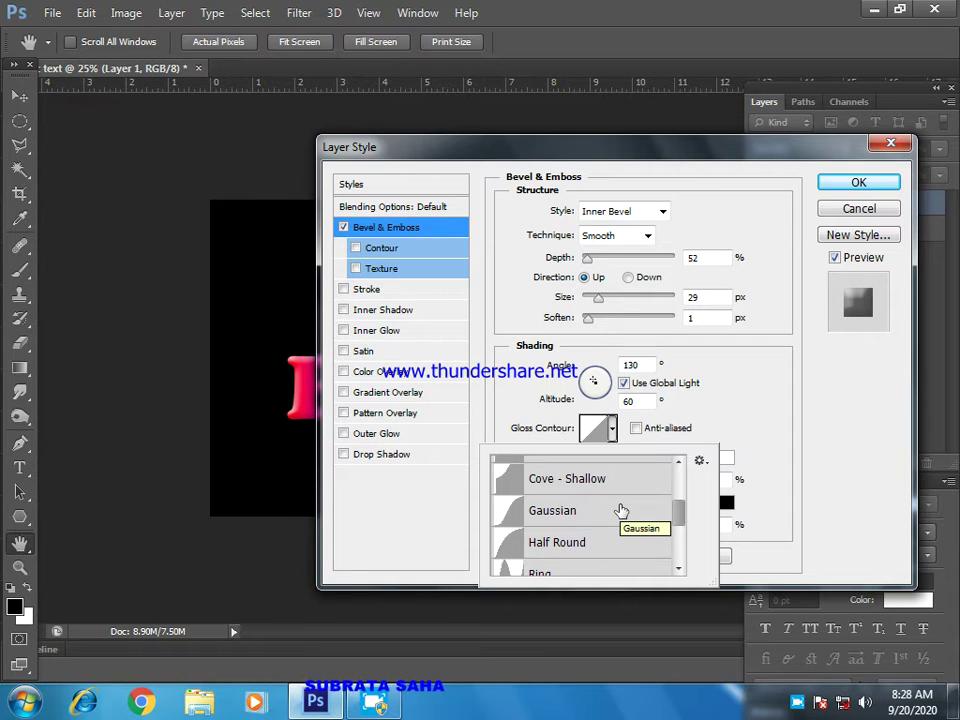
{"action": "scroll", "coordinate": [621, 511], "scroll_direction": "down", "scroll_amount": 1}
{"action": "scroll", "coordinate": [621, 511], "scroll_direction": "down", "scroll_amount": 4}
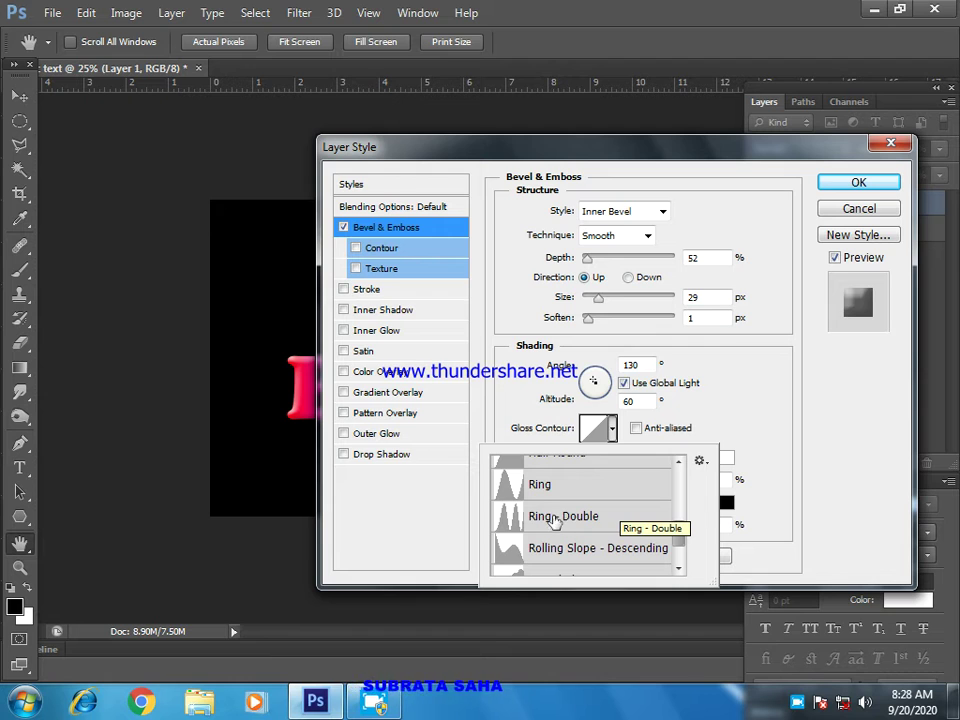
{"action": "left_click", "coordinate": [555, 520]}
{"action": "left_click", "coordinate": [785, 437]}
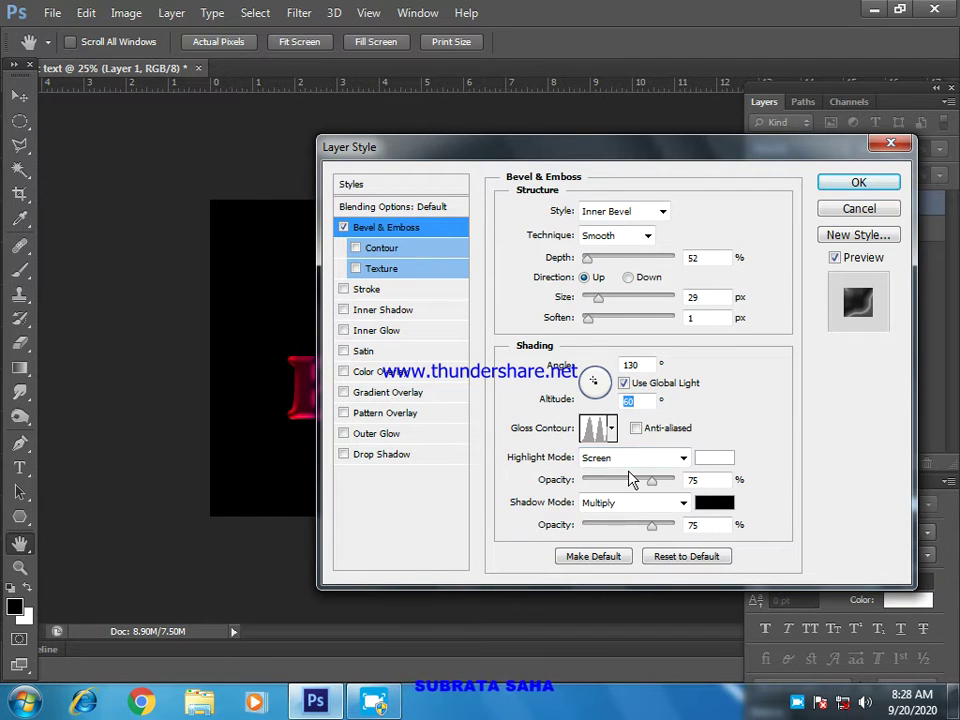
{"action": "left_click_drag", "start_coordinate": [687, 483], "coordinate": [695, 480]}
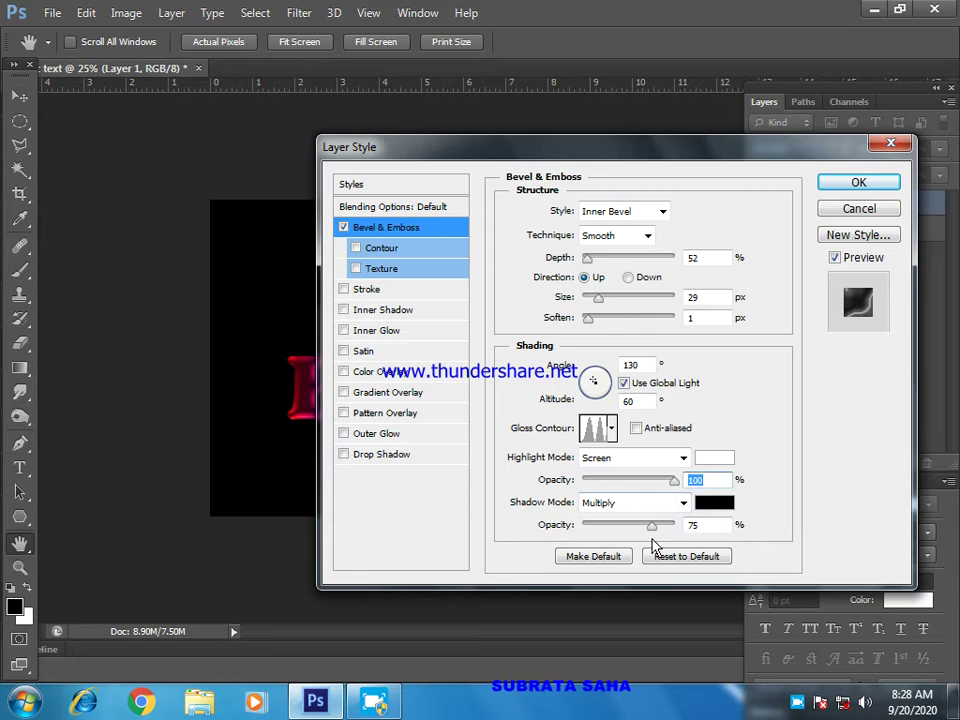
{"action": "left_click_drag", "start_coordinate": [652, 527], "coordinate": [538, 531]}
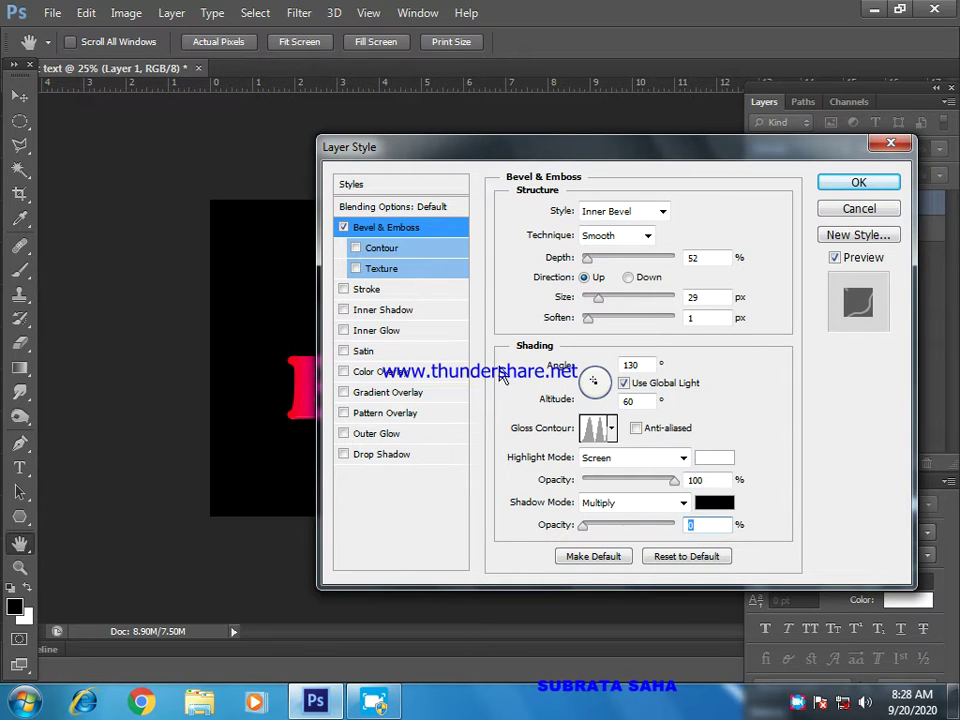
- Enable the bevel's Contour option using the Ring - Double shape and a range of 75%
{"action": "left_click", "coordinate": [356, 250]}
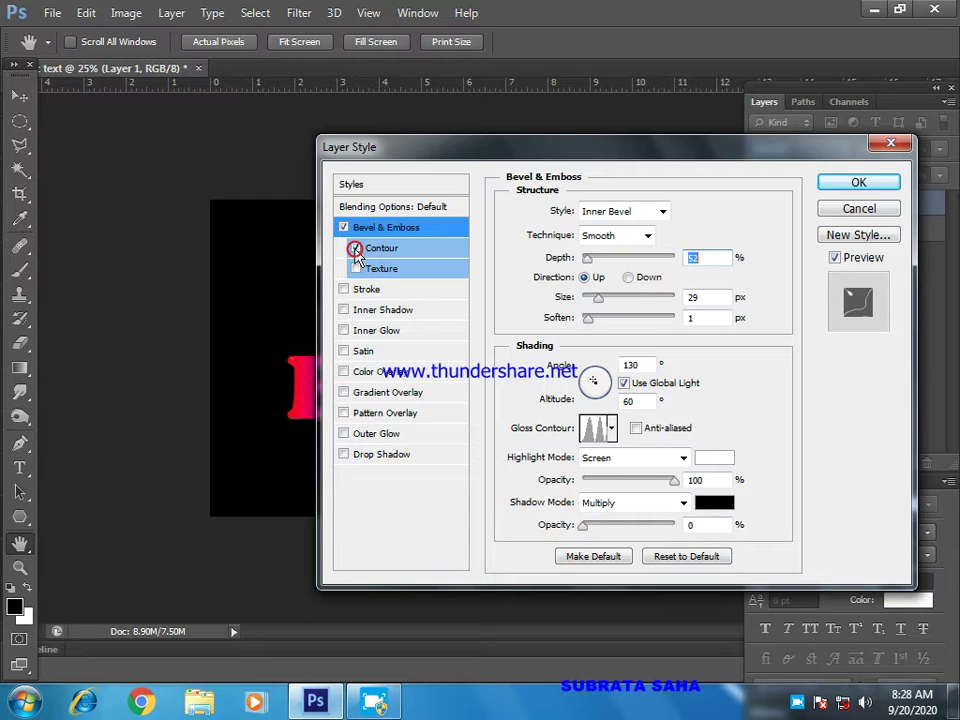
{"action": "left_click", "coordinate": [428, 250]}
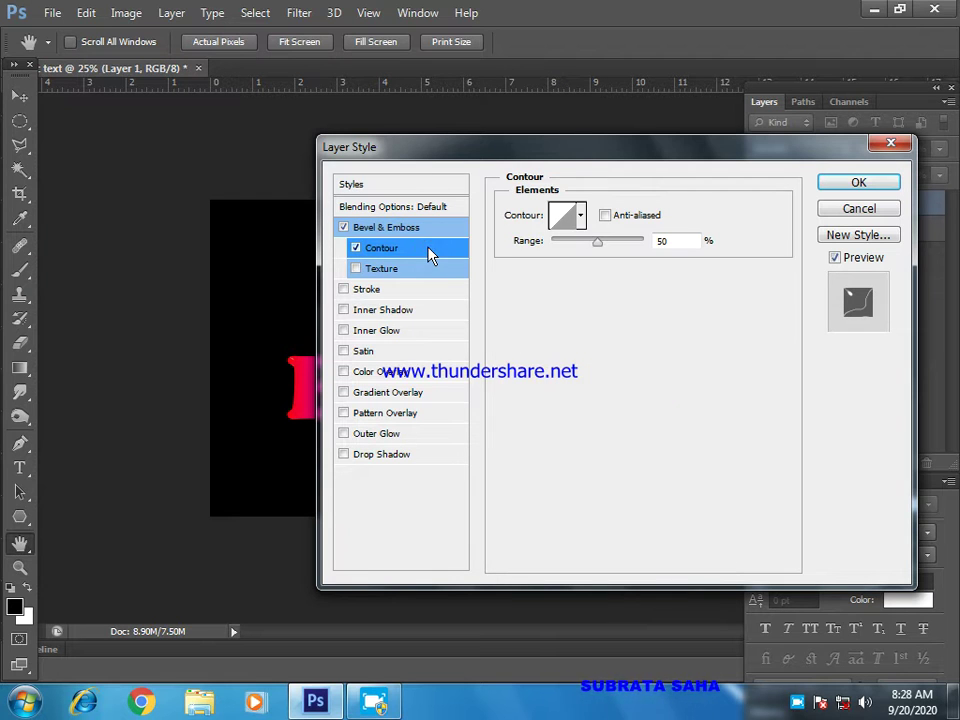
{"action": "left_click", "coordinate": [583, 219]}
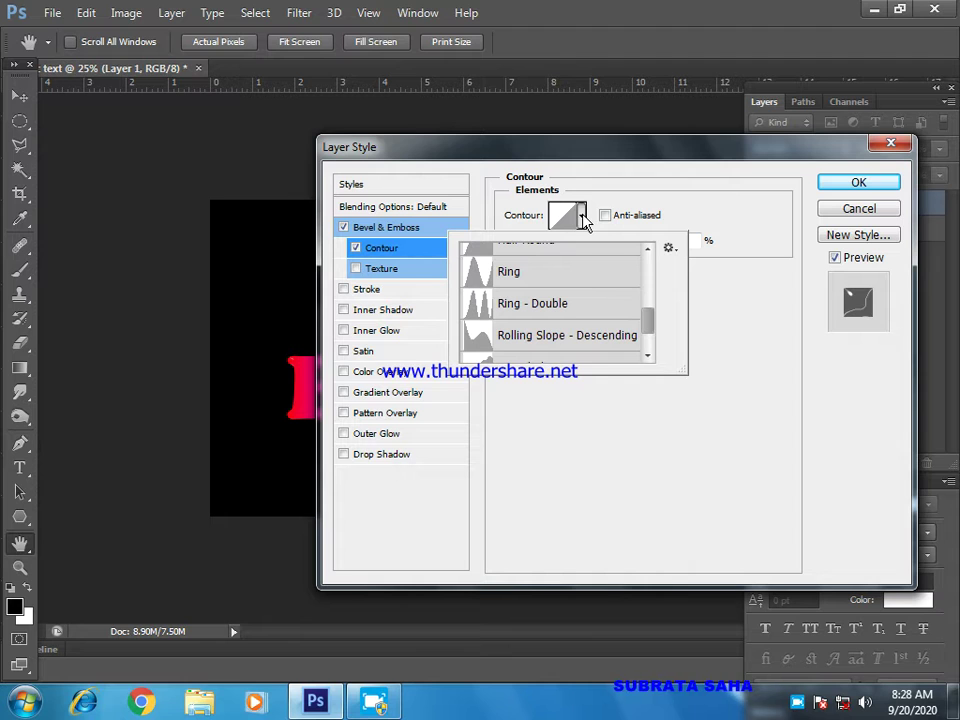
{"action": "left_click", "coordinate": [648, 357]}
{"action": "left_click", "coordinate": [648, 357]}
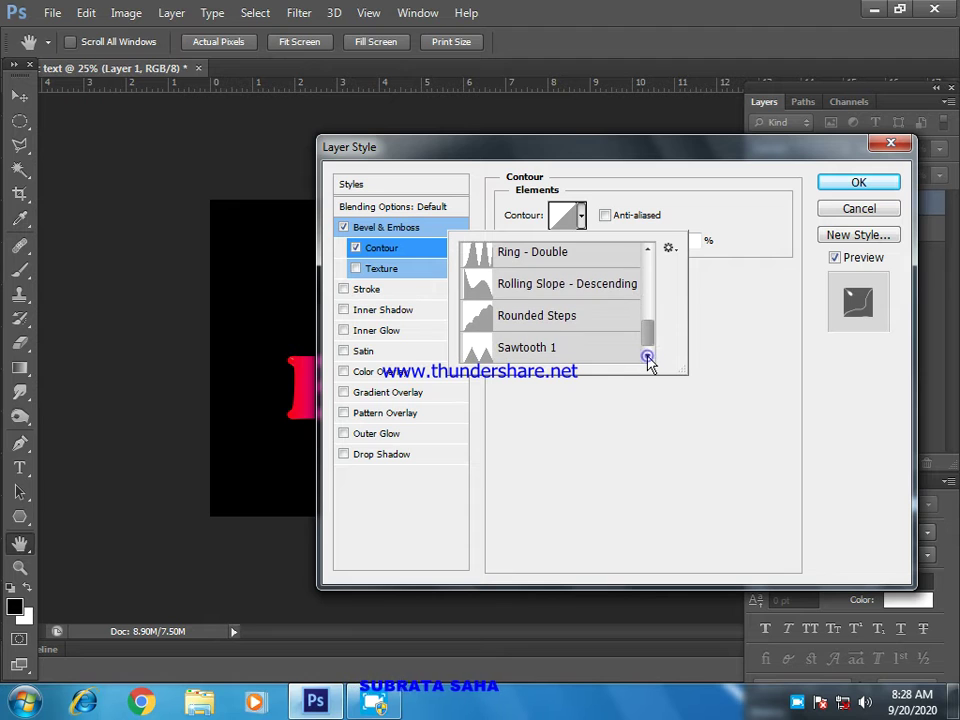
{"action": "left_click", "coordinate": [646, 357]}
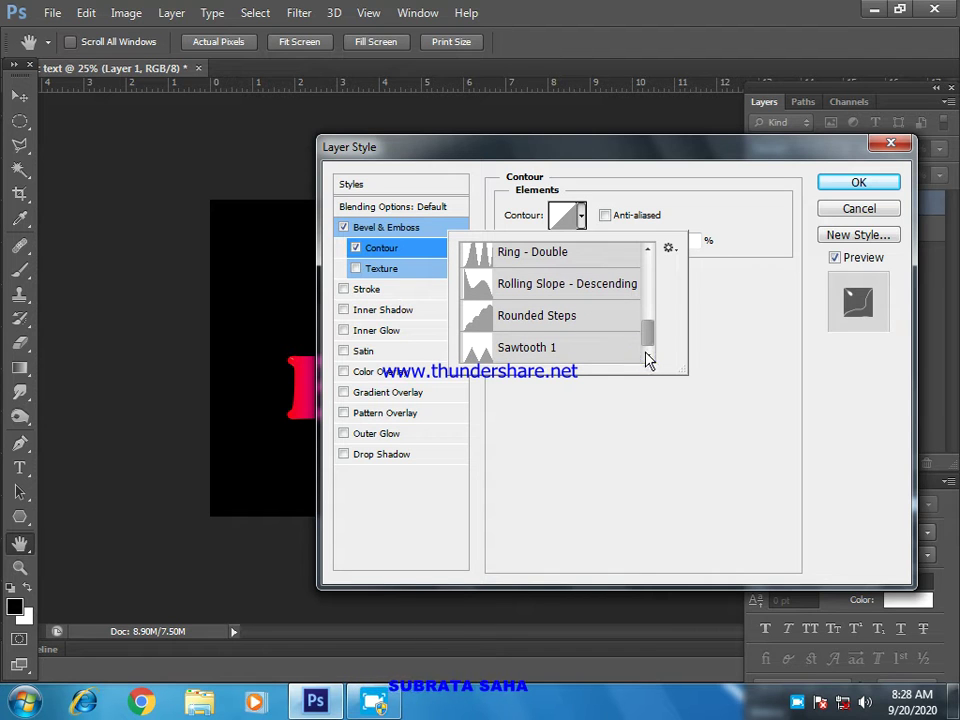
{"action": "left_click", "coordinate": [563, 319]}
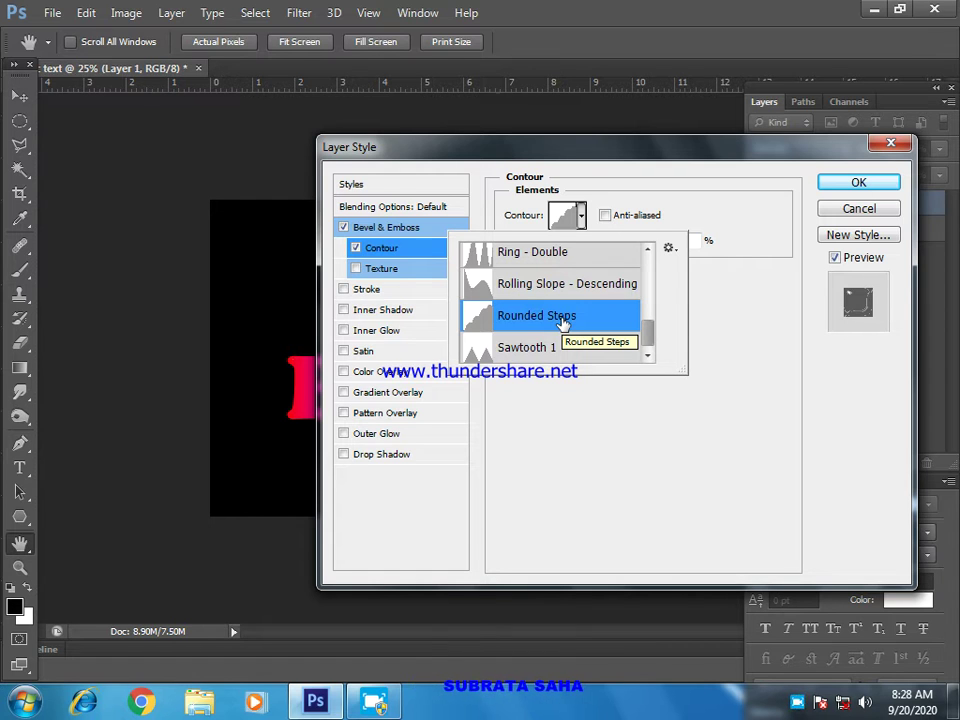
{"action": "scroll", "coordinate": [563, 322], "scroll_direction": "up", "scroll_amount": 1}
{"action": "scroll", "coordinate": [563, 322], "scroll_direction": "down", "scroll_amount": 1}
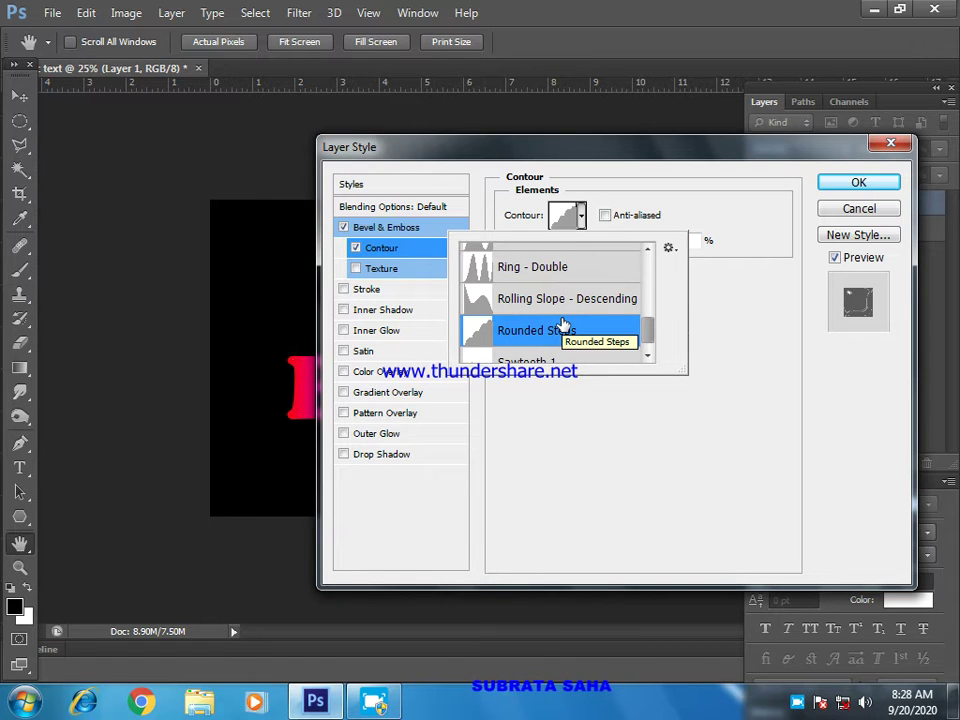
{"action": "left_click", "coordinate": [560, 274]}
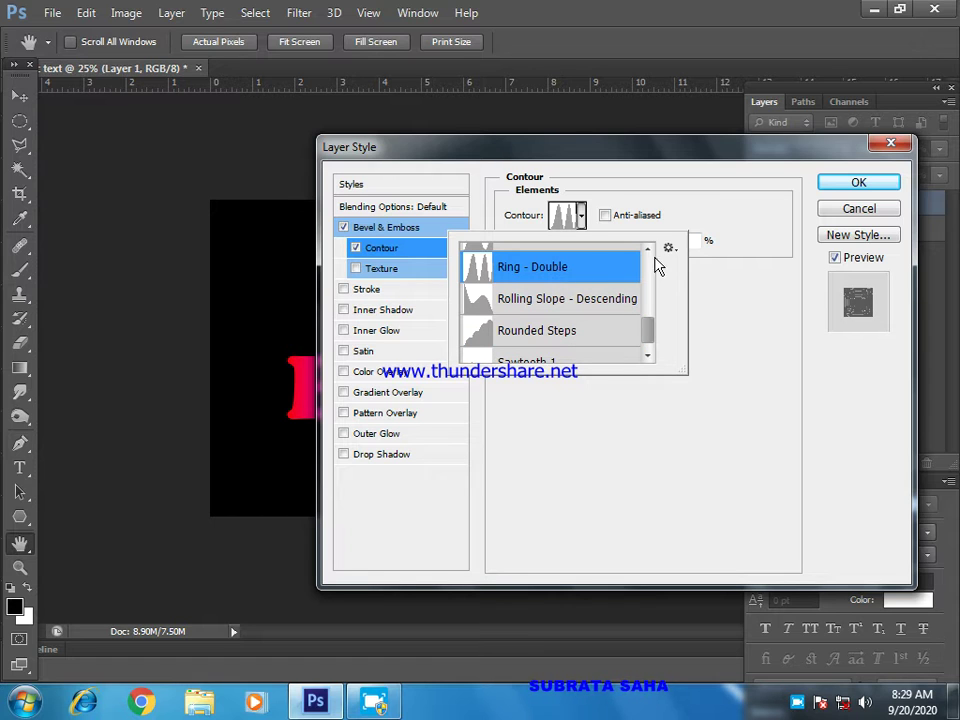
{"action": "left_click", "coordinate": [741, 279]}
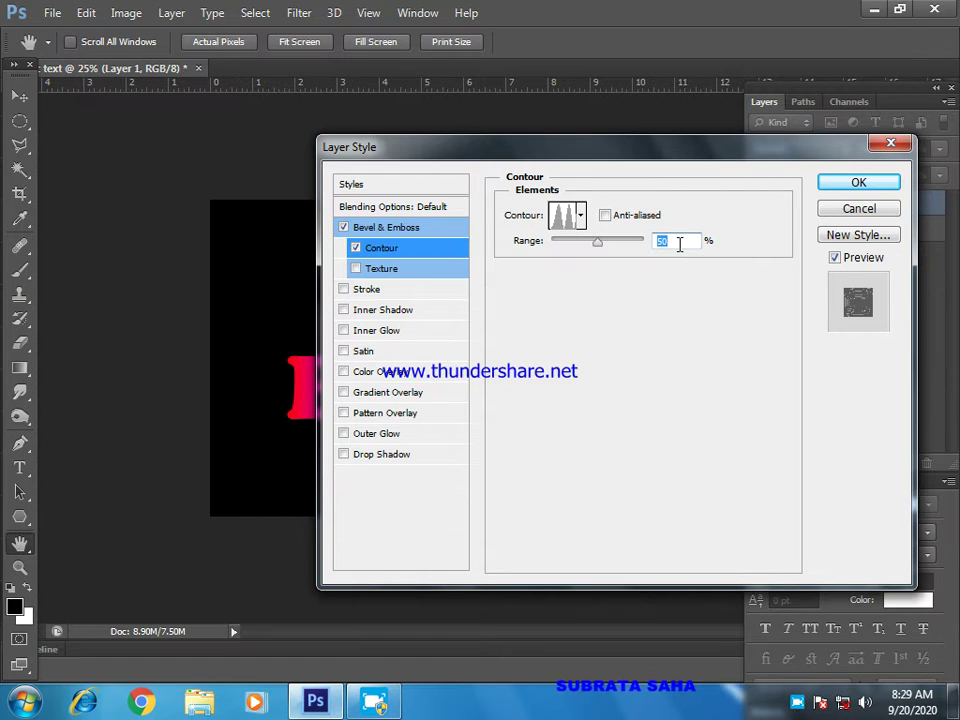
{"action": "type", "text": "75"}
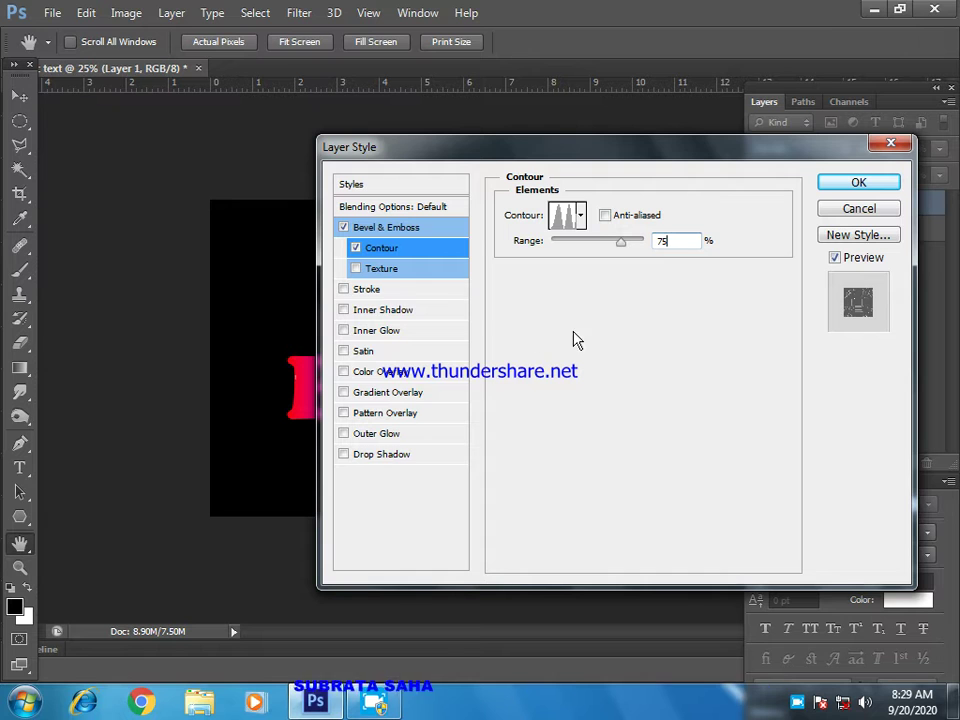
- Add an Inner Shadow to the text layer with 50% opacity and a size of 24 px
{"action": "left_click", "coordinate": [360, 311]}
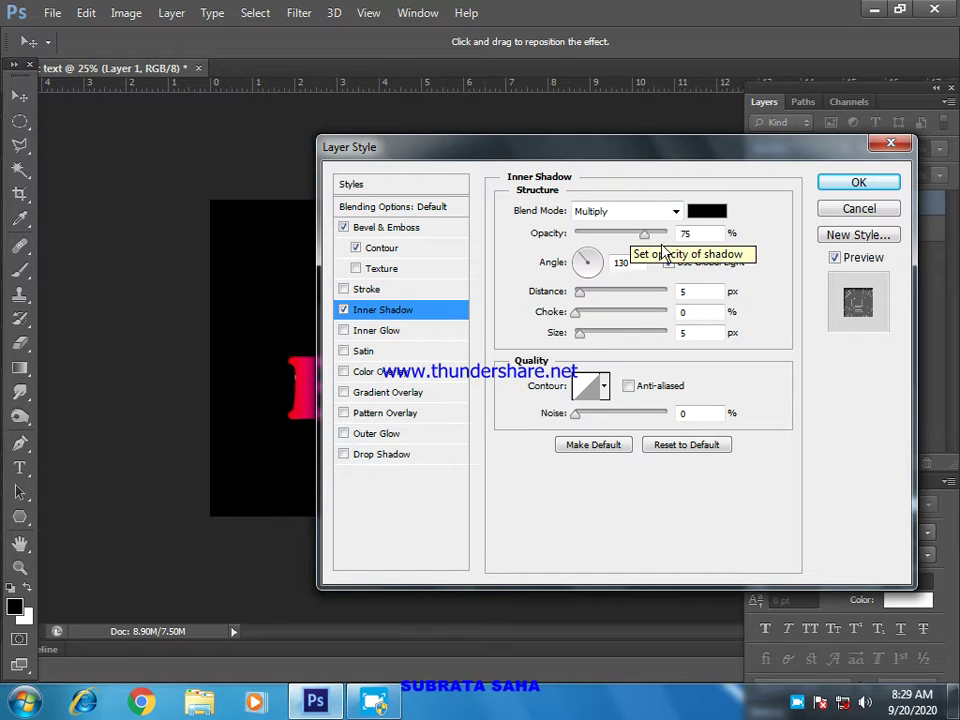
{"action": "double_click", "coordinate": [697, 234]}
{"action": "type", "text": "50"}
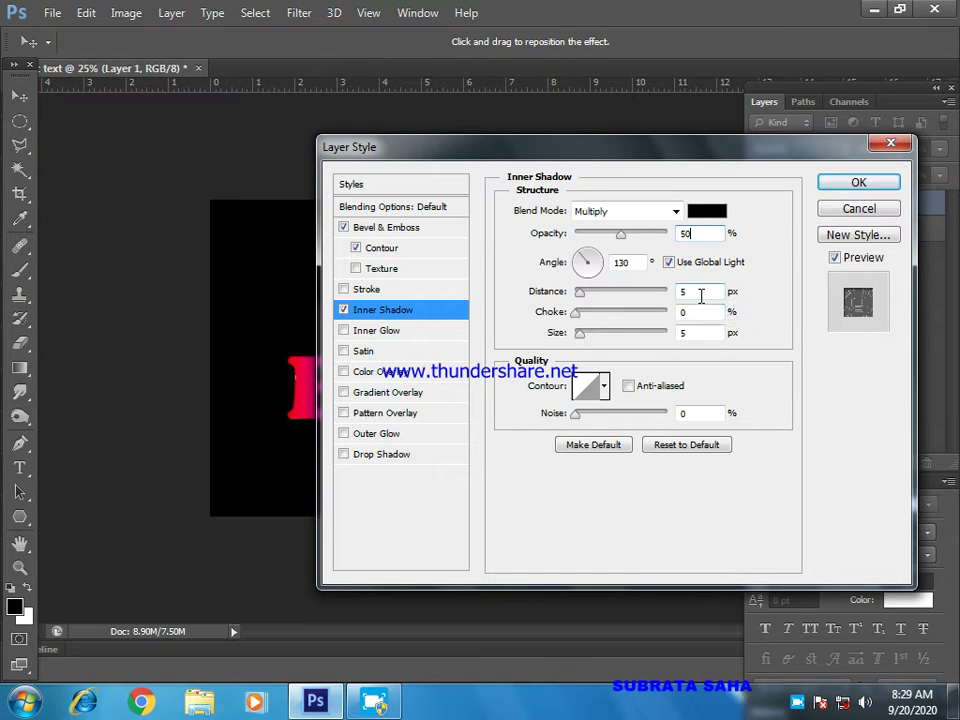
{"action": "left_click", "coordinate": [696, 332]}
{"action": "type", "text": "24"}
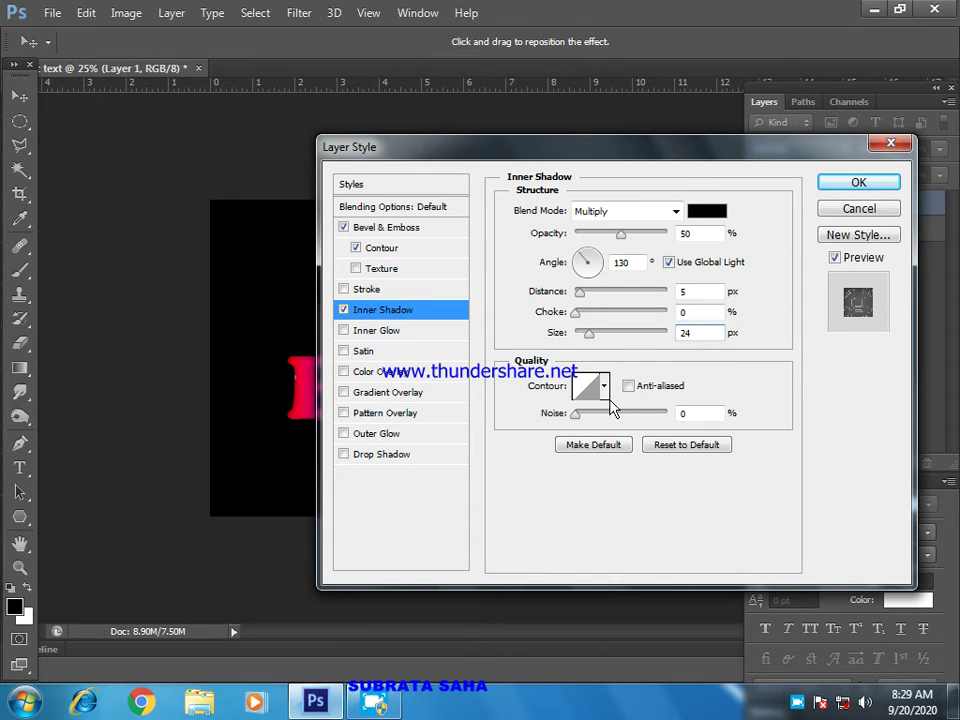
- Add a Drop Shadow in Color Burn mode with 50% opacity and a distance of 10 px
{"action": "left_click", "coordinate": [368, 455]}
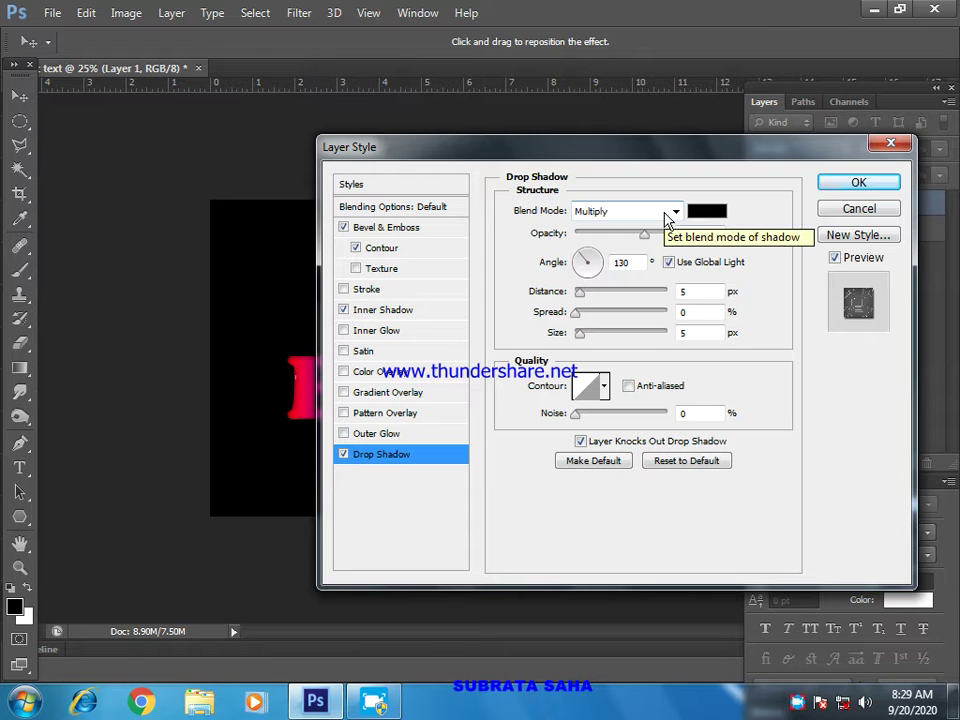
{"action": "left_click", "coordinate": [670, 213]}
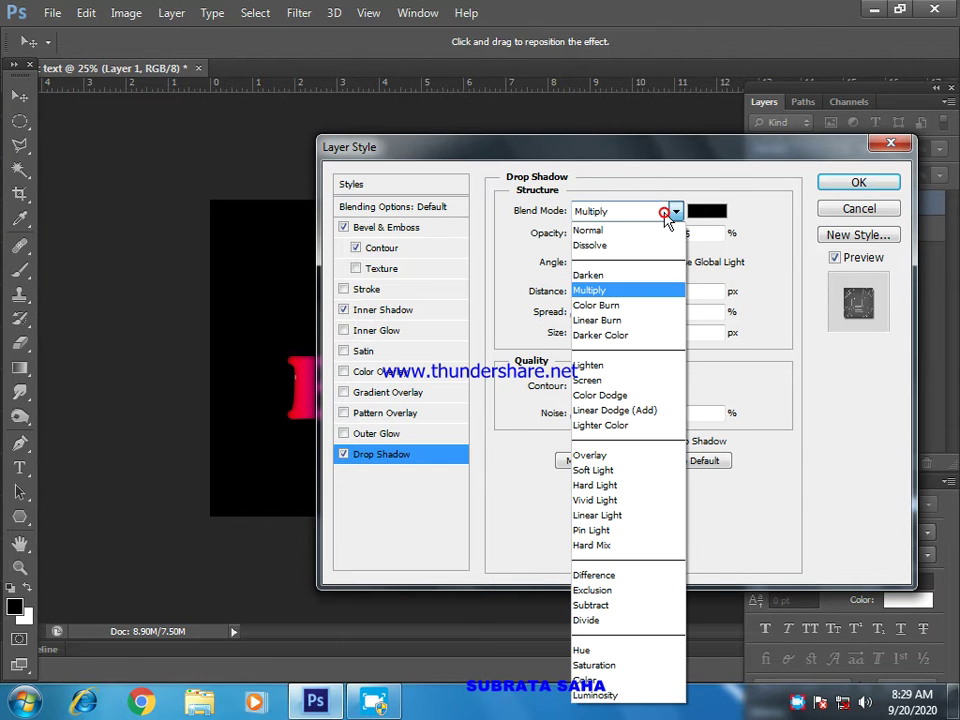
{"action": "left_click", "coordinate": [622, 306]}
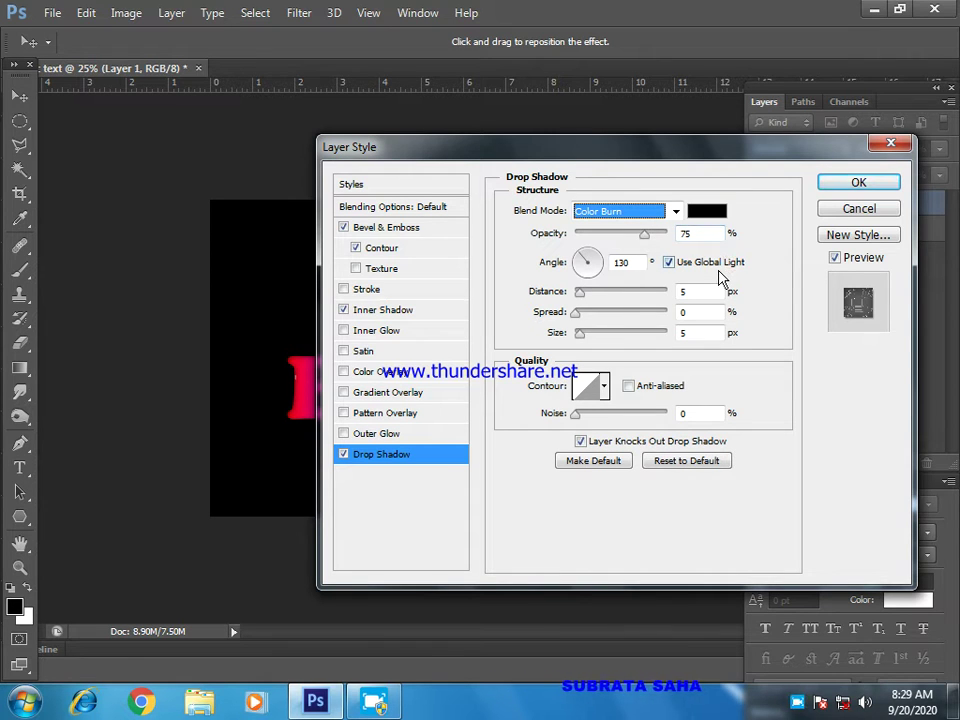
{"action": "double_click", "coordinate": [699, 232]}
{"action": "type", "text": "50"}
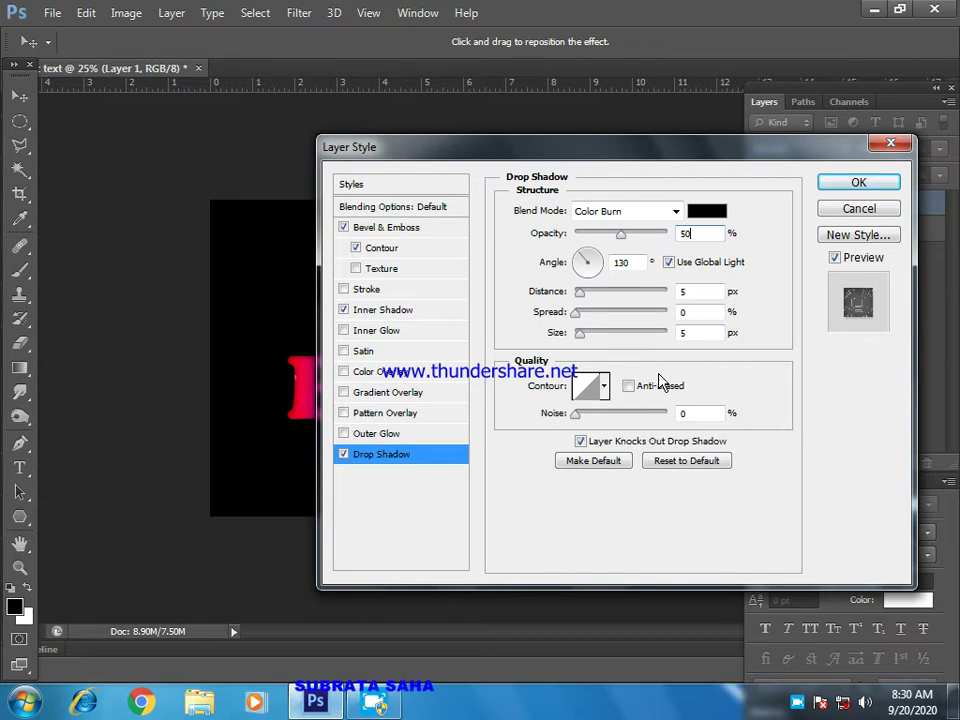
{"action": "double_click", "coordinate": [695, 291]}
{"action": "type", "text": "10"}
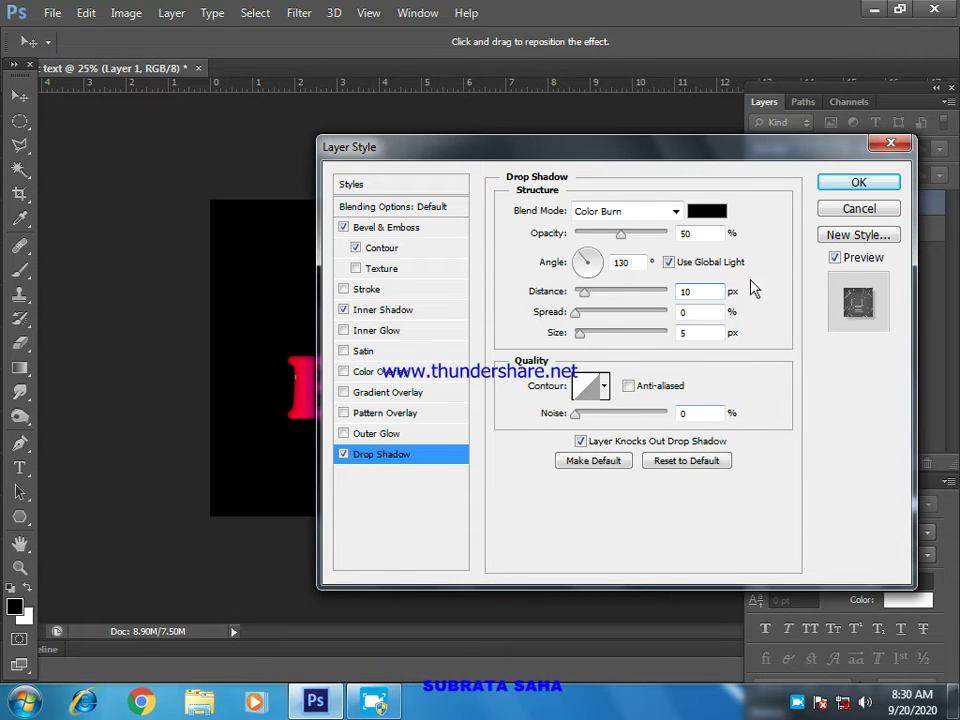
{"action": "left_click_drag", "start_coordinate": [762, 156], "coordinate": [690, 165]}
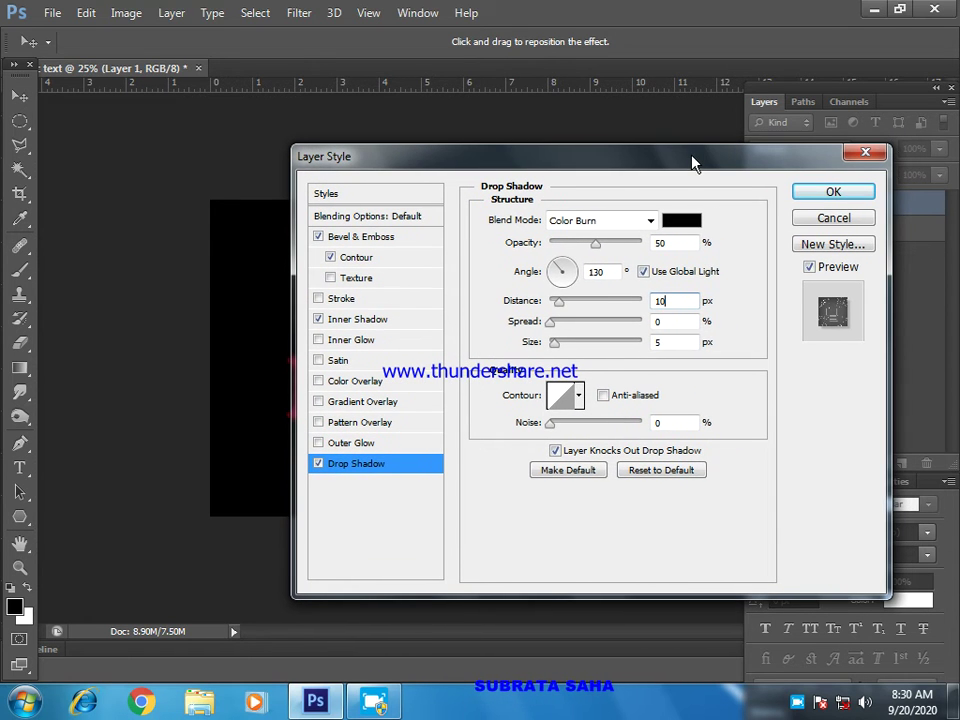
- Apply the layer styles with the drop shadow's contour kept at Linear, and nudge the text slightly left and down
{"action": "left_click", "coordinate": [573, 398]}
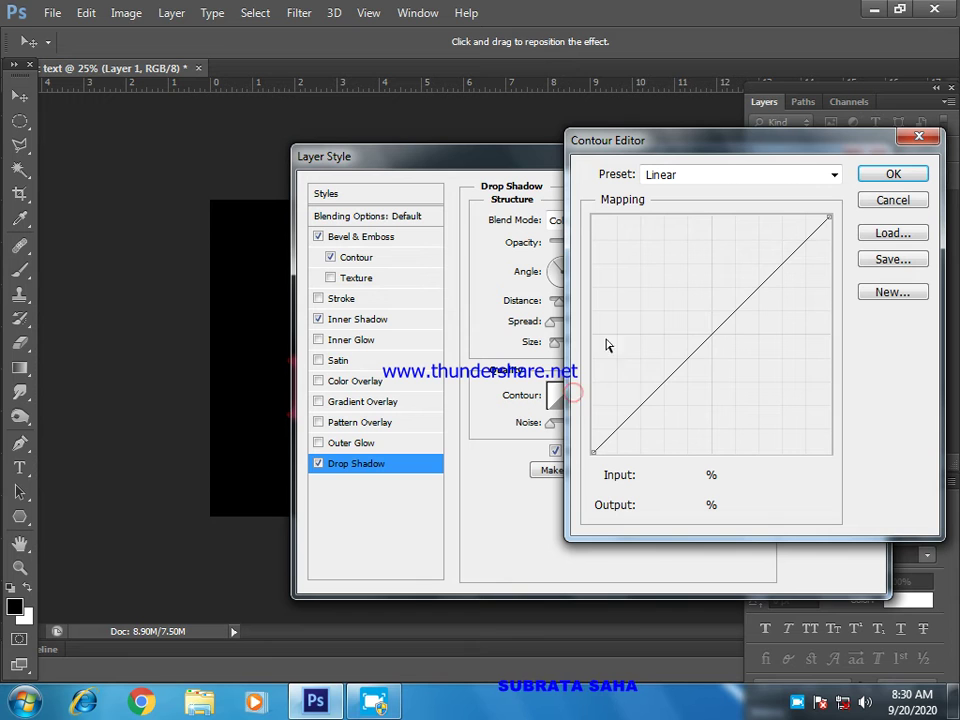
{"action": "left_click", "coordinate": [884, 176]}
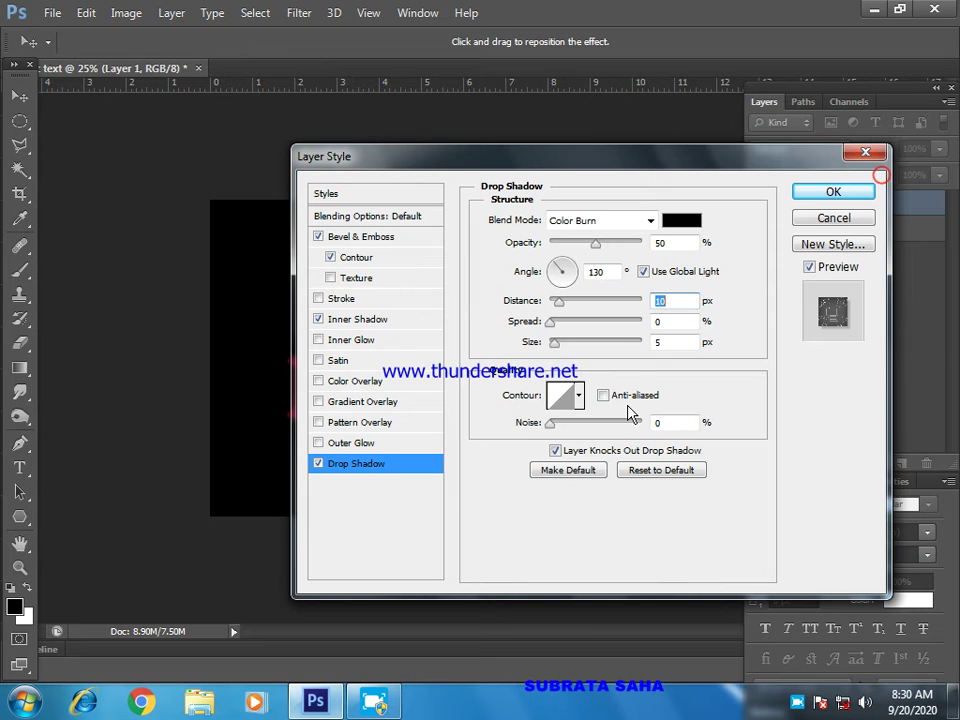
{"action": "left_click", "coordinate": [557, 398]}
{"action": "left_click", "coordinate": [890, 176]}
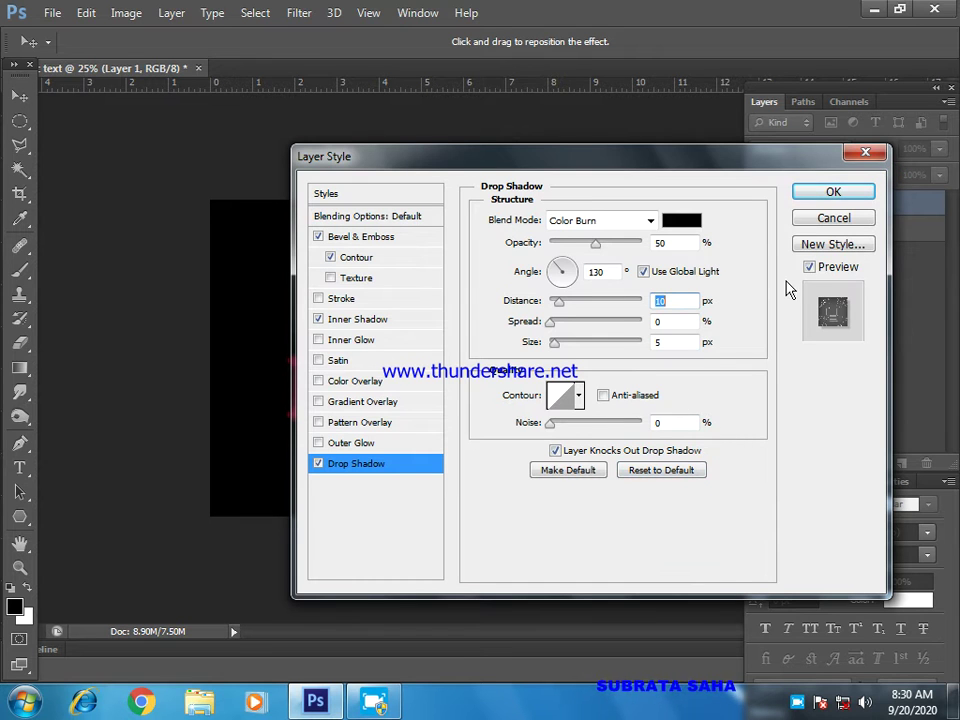
{"action": "left_click", "coordinate": [828, 194]}
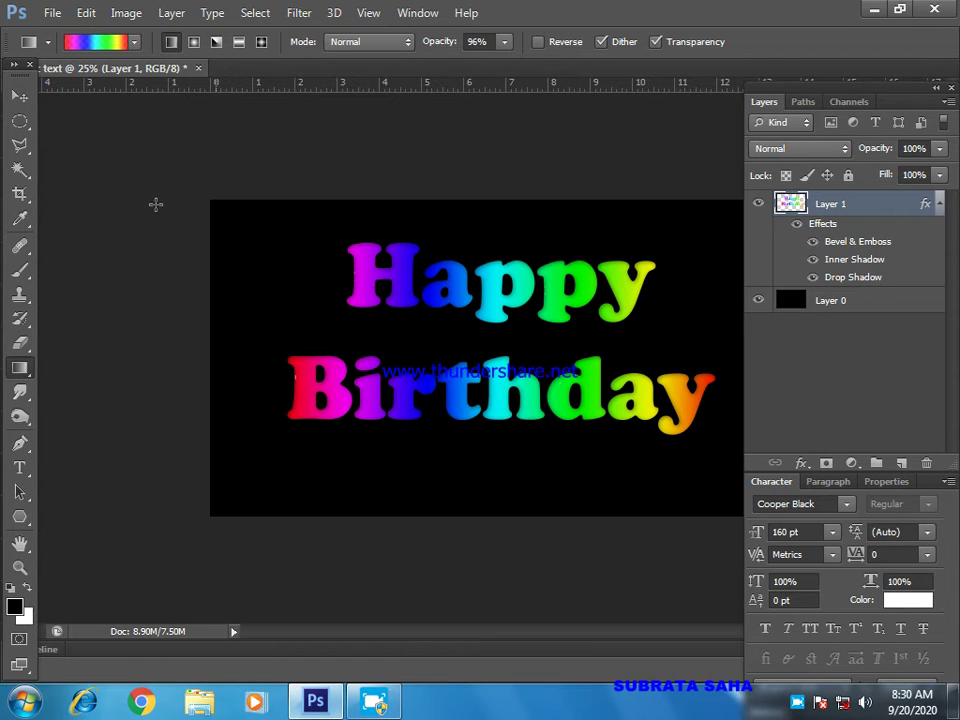
{"action": "left_click", "coordinate": [19, 95]}
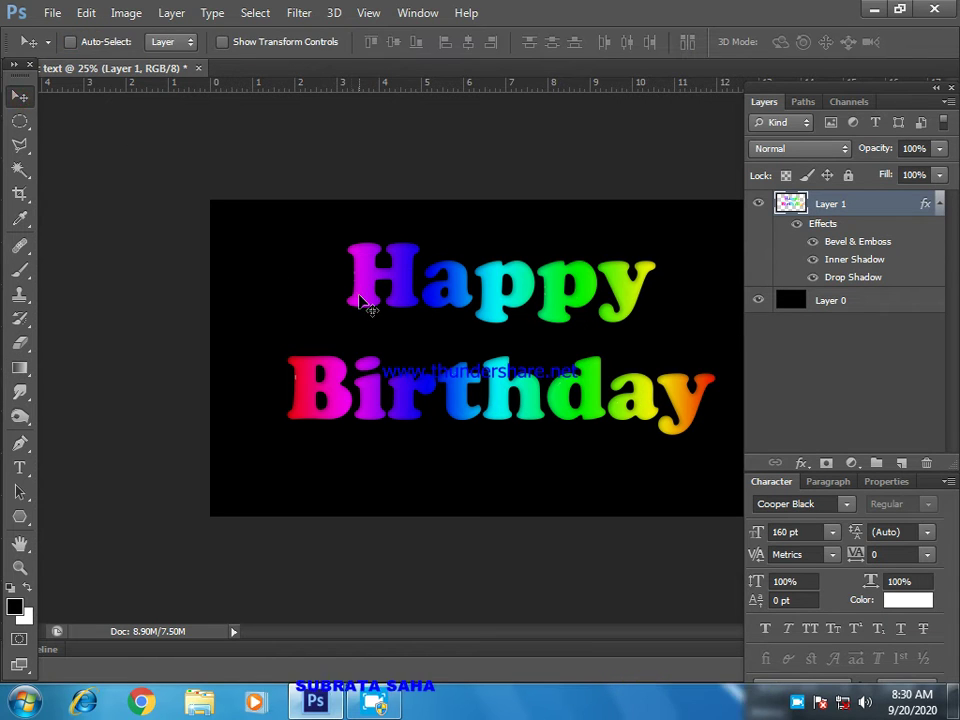
{"action": "left_click_drag", "start_coordinate": [360, 300], "coordinate": [356, 303]}
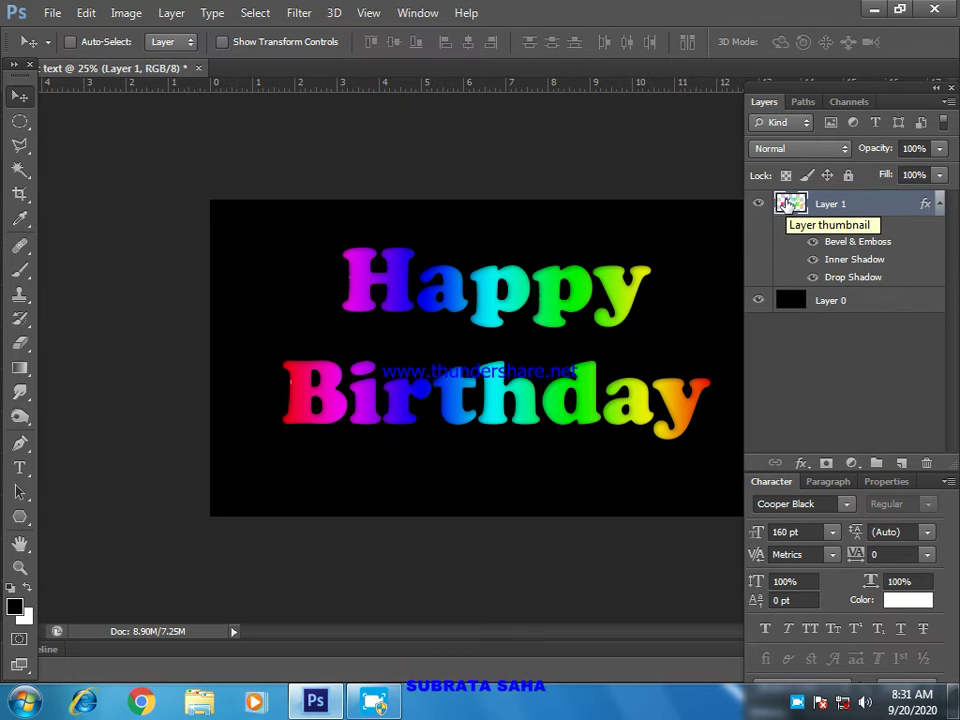
- Load the Layer 1 text outline as a selection and add an empty layer directly beneath Layer 1
{"action": "left_click", "coordinate": [787, 204], "text": "ctrl"}
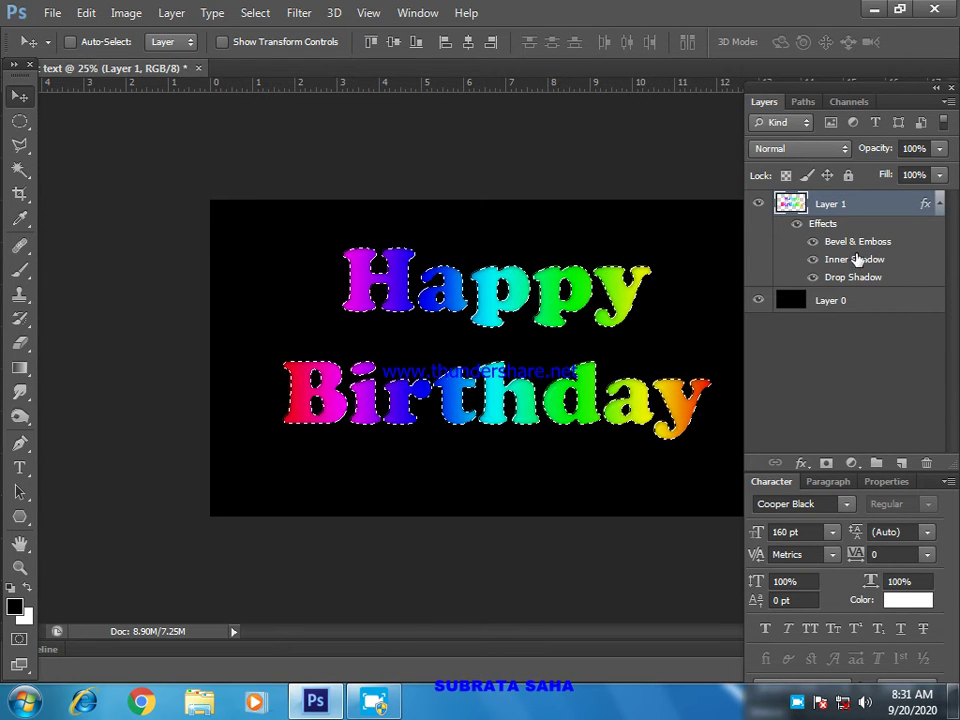
{"action": "left_click", "coordinate": [901, 465]}
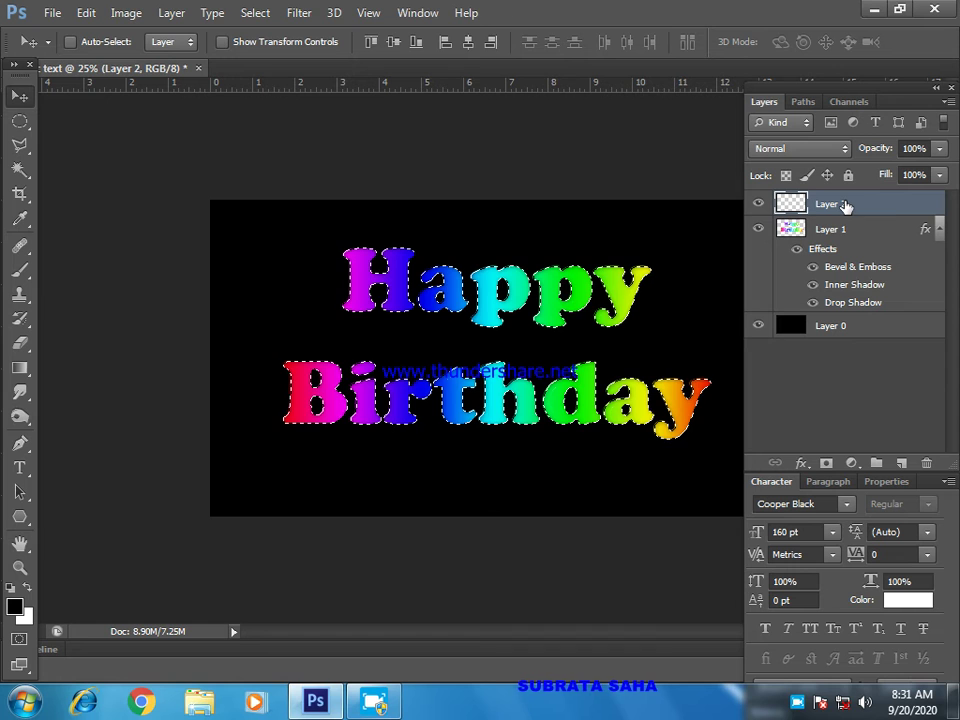
{"action": "left_click_drag", "start_coordinate": [845, 205], "coordinate": [842, 315]}
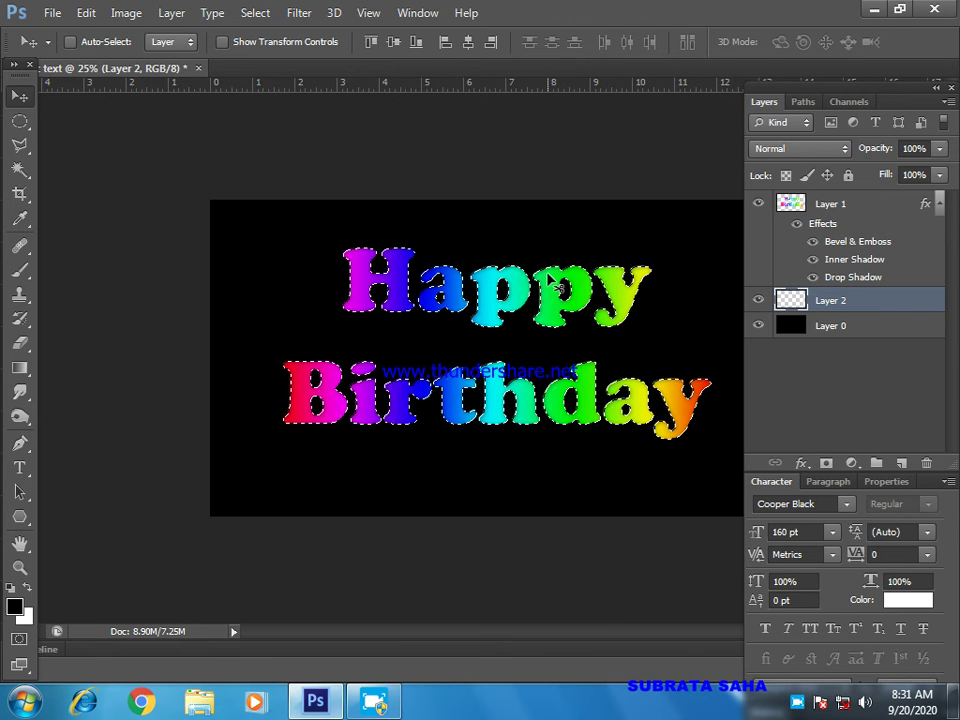
- Expand the text selection outward and fill it on Layer 2 with the horizontal rainbow gradient
{"action": "left_click", "coordinate": [264, 15]}
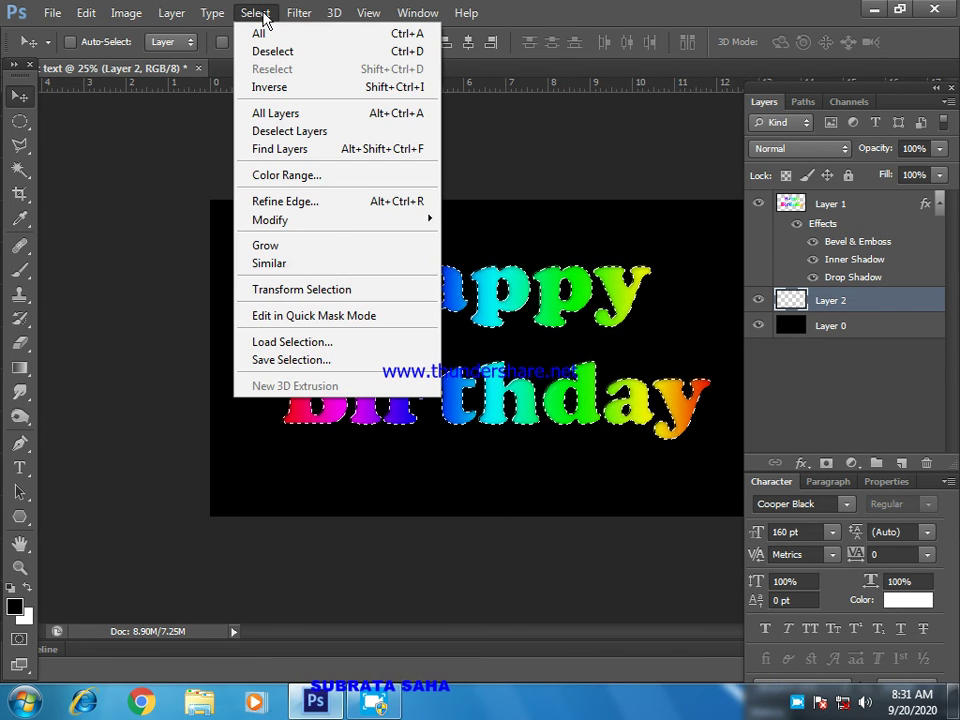
{"action": "mouse_move", "coordinate": [289, 220]}
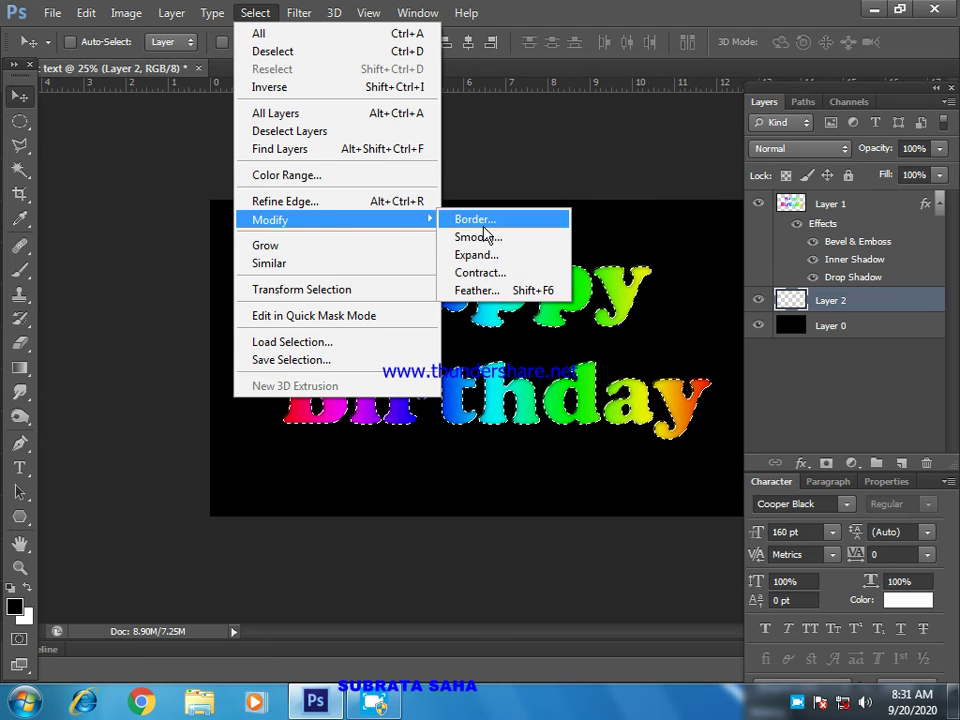
{"action": "left_click", "coordinate": [486, 262]}
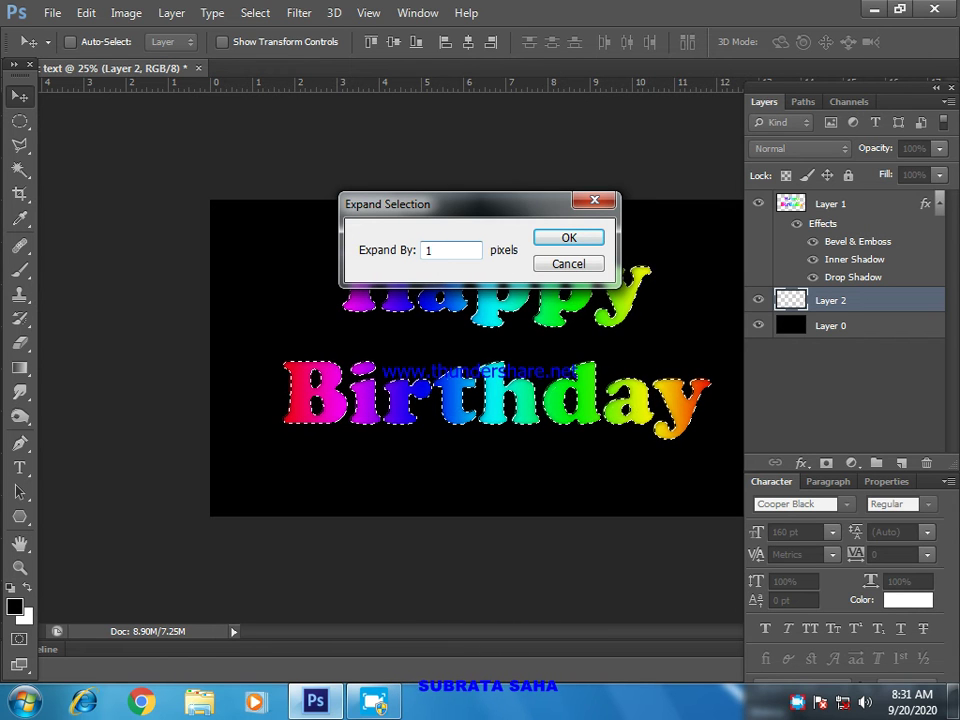
{"action": "left_click", "coordinate": [594, 236]}
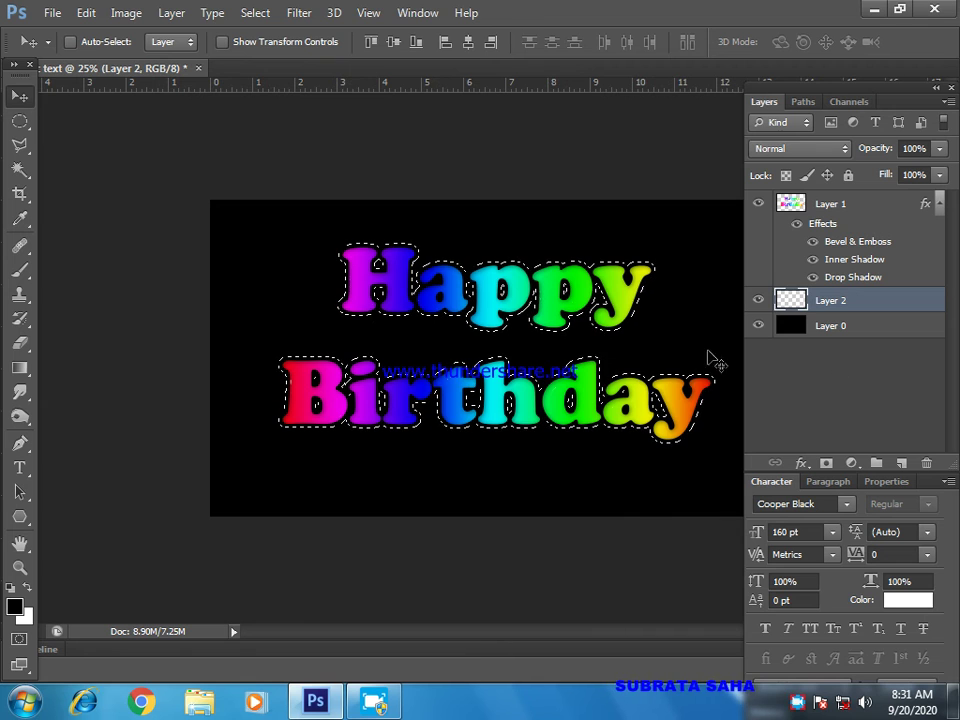
{"action": "left_click", "coordinate": [19, 369]}
{"action": "left_click_drag", "start_coordinate": [270, 343], "coordinate": [313, 342]}
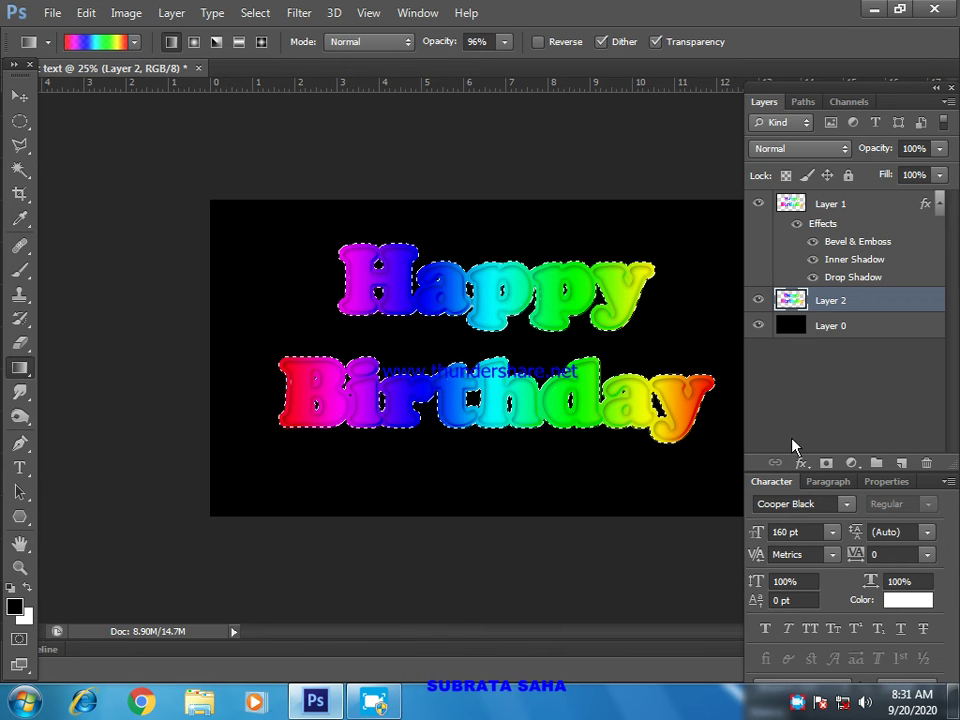
- Add an Inner Bevel to Layer 2 with a depth of 20%, size of 17 px and soften of 1 px
{"action": "left_click", "coordinate": [800, 463]}
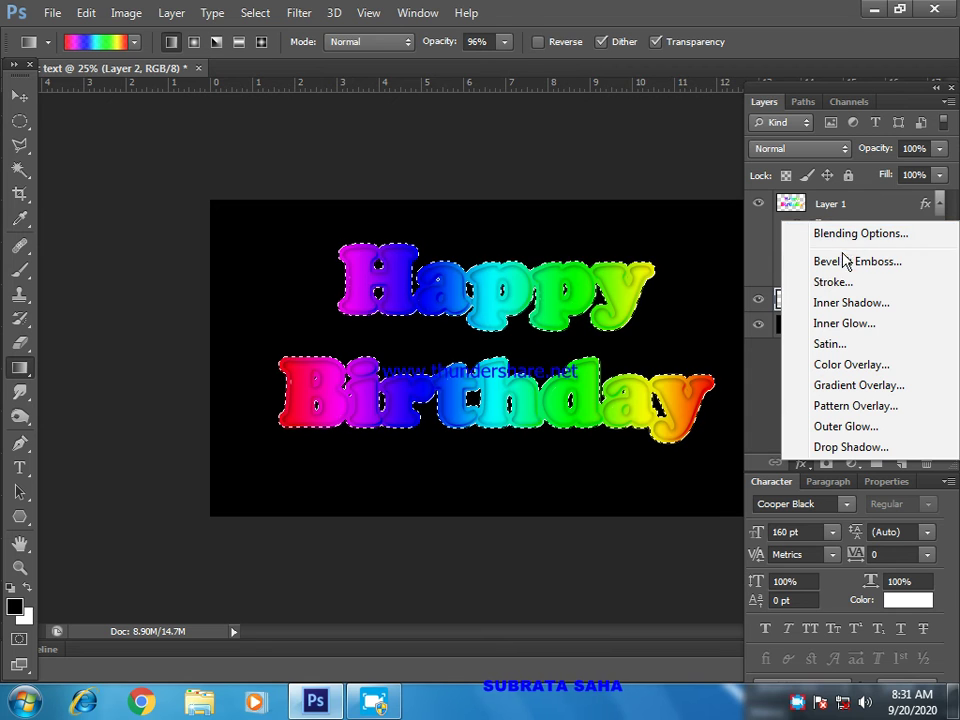
{"action": "left_click", "coordinate": [842, 262]}
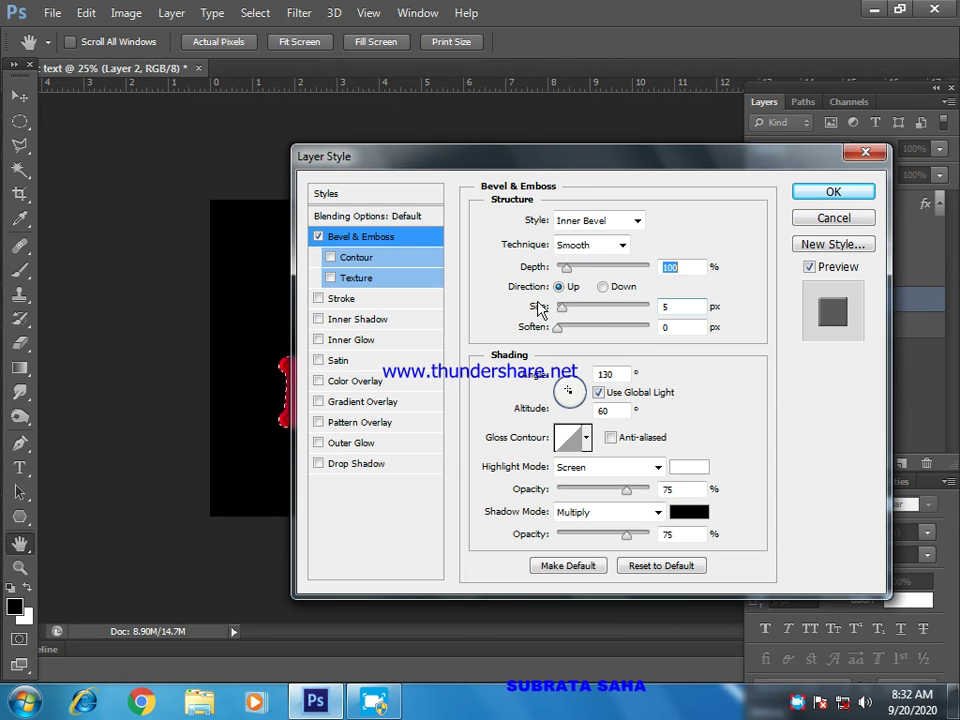
{"action": "left_click", "coordinate": [410, 219]}
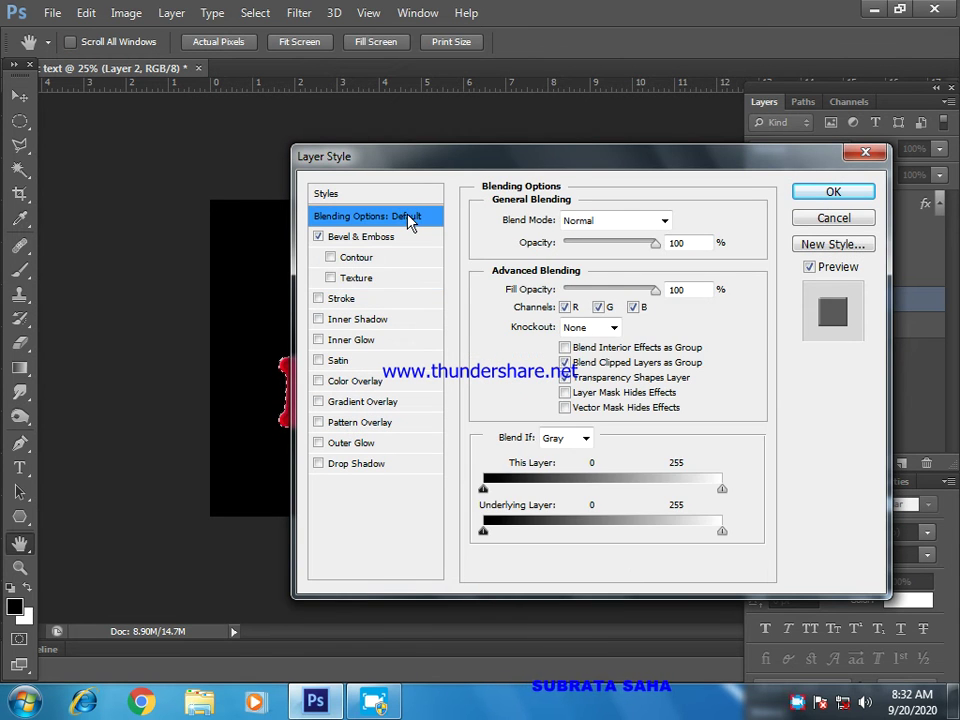
{"action": "left_click", "coordinate": [380, 238]}
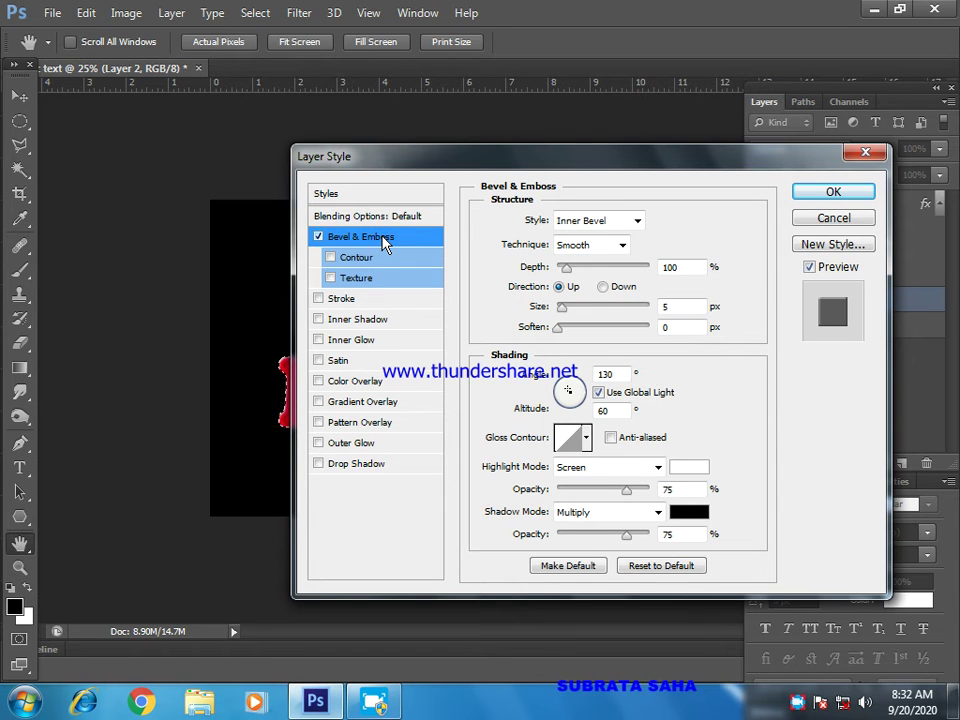
{"action": "double_click", "coordinate": [687, 267]}
{"action": "type", "text": "20"}
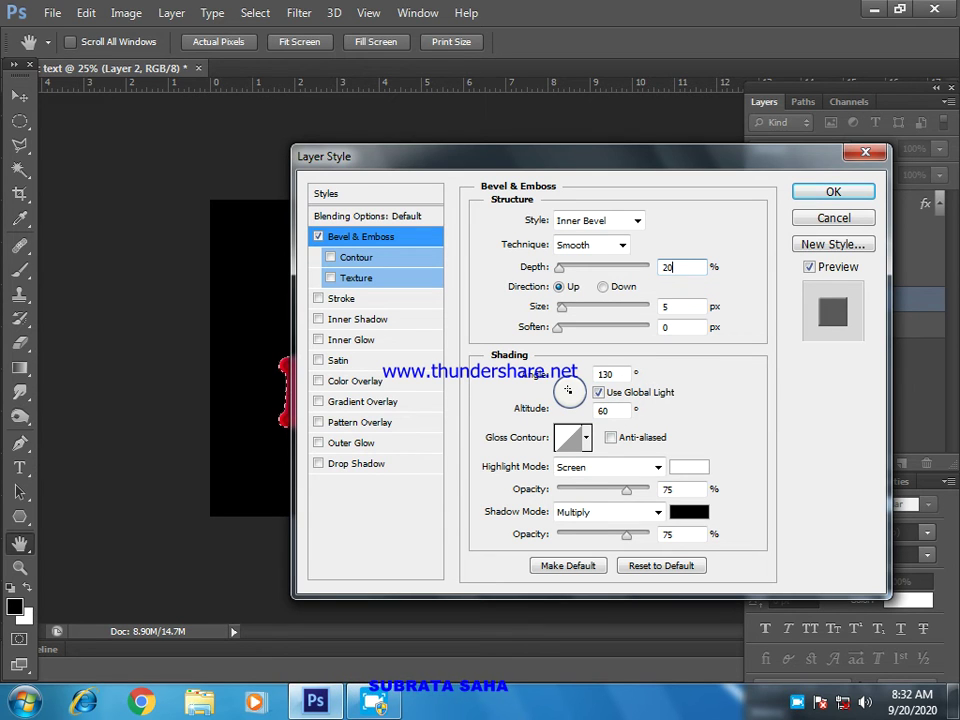
{"action": "left_click", "coordinate": [660, 303]}
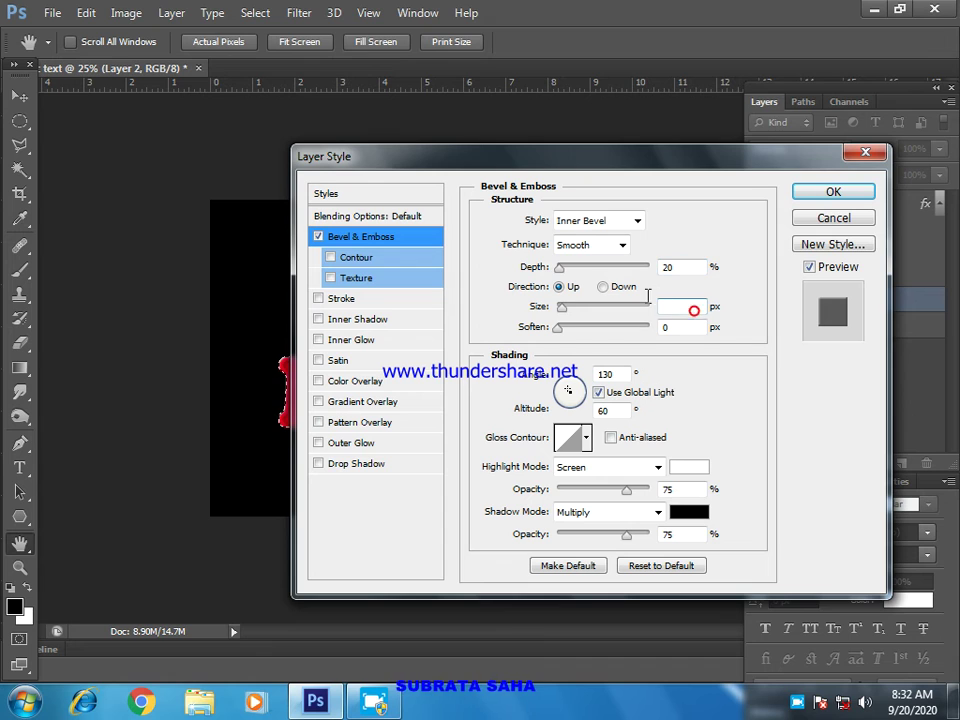
{"action": "type", "text": "17"}
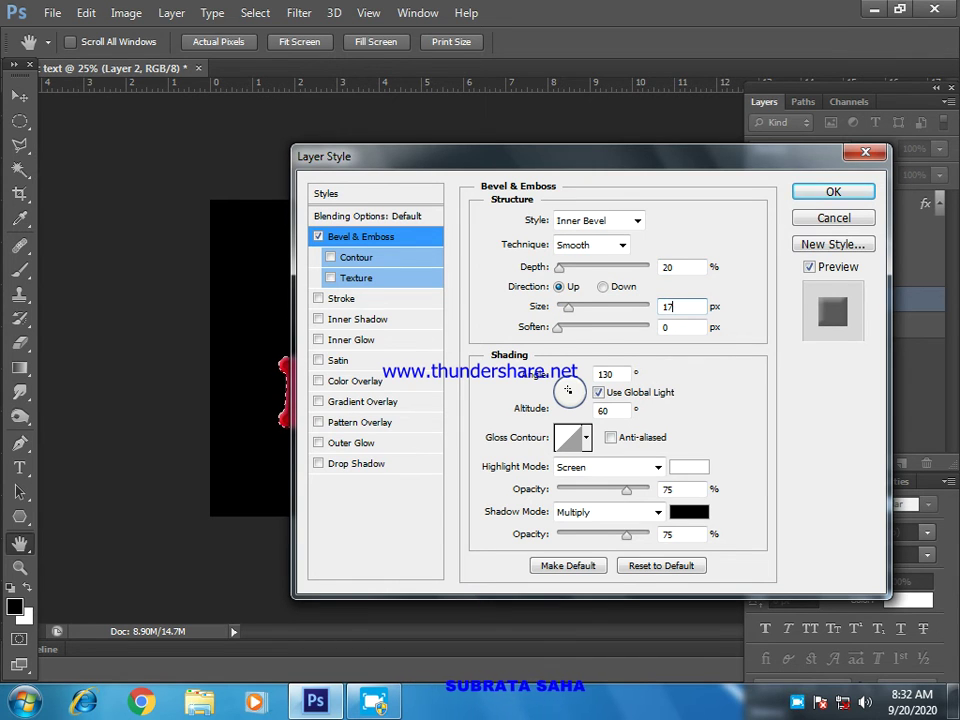
{"action": "key", "text": "Tab"}
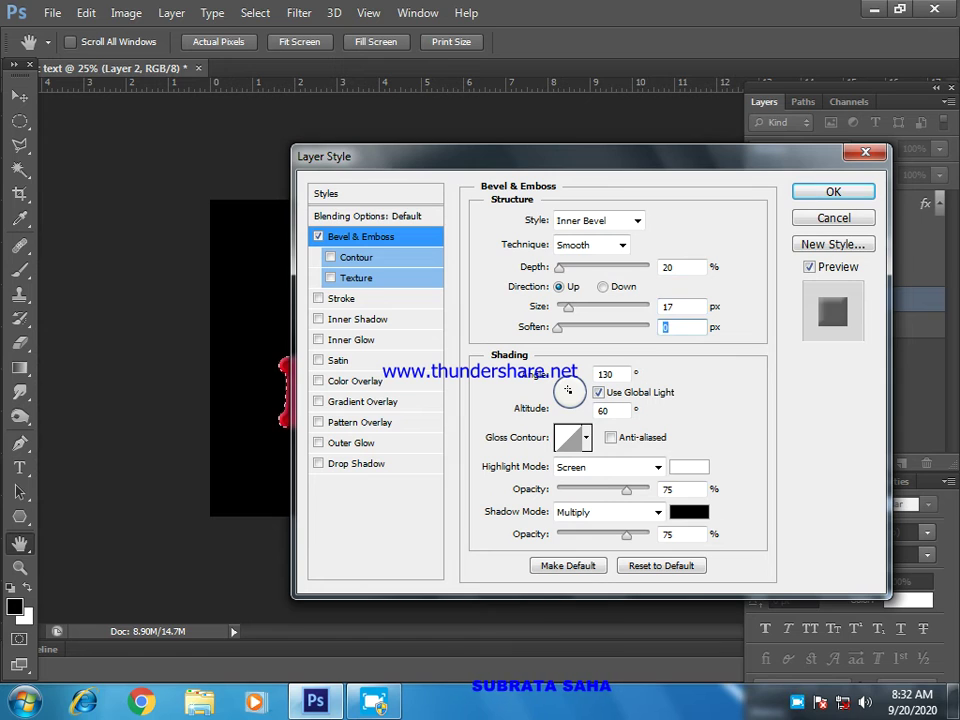
{"action": "key", "text": "Tab"}
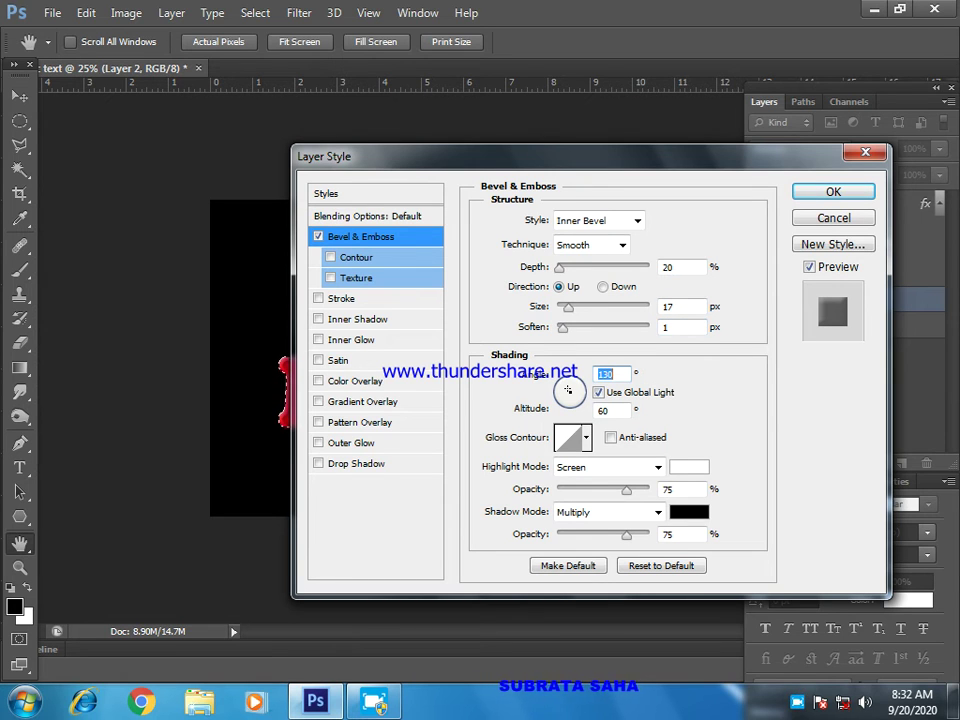
- Set Layer 2's bevel gloss contour to Ring - Double, with highlight opacity at 100% and shadow opacity at 0%
{"action": "left_click", "coordinate": [586, 440]}
{"action": "left_click", "coordinate": [512, 490]}
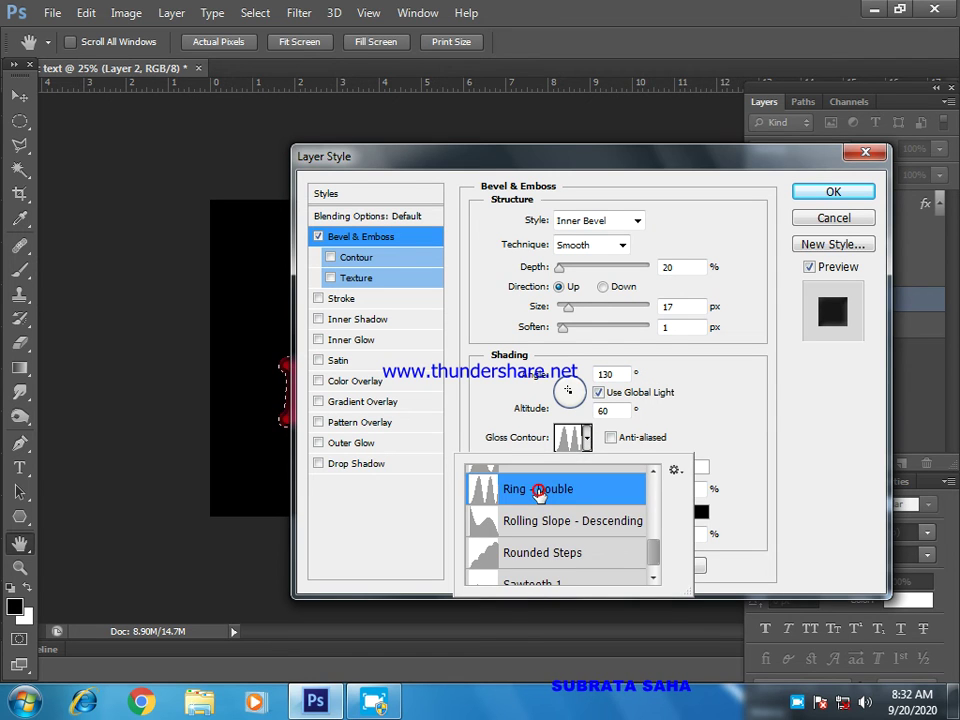
{"action": "left_click", "coordinate": [737, 437]}
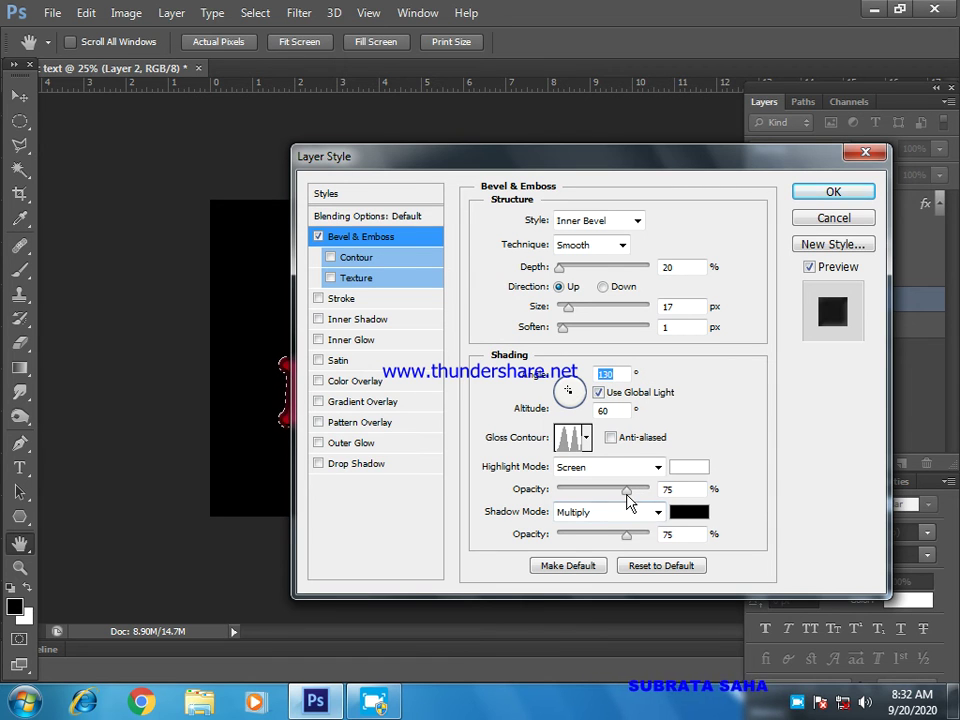
{"action": "left_click_drag", "start_coordinate": [627, 490], "coordinate": [650, 490]}
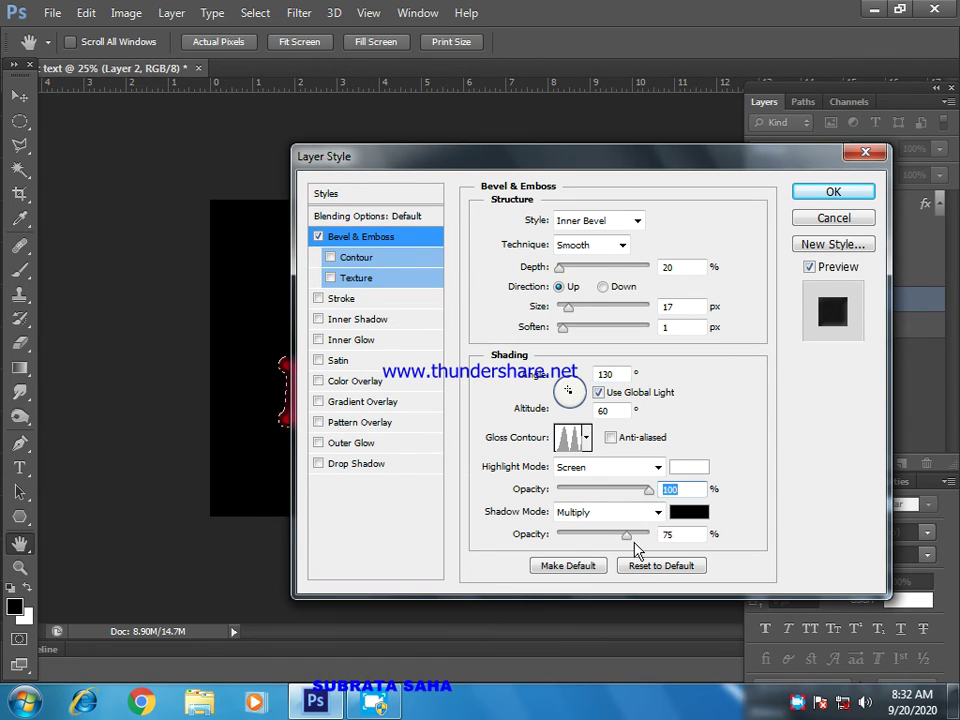
{"action": "left_click_drag", "start_coordinate": [632, 542], "coordinate": [540, 540]}
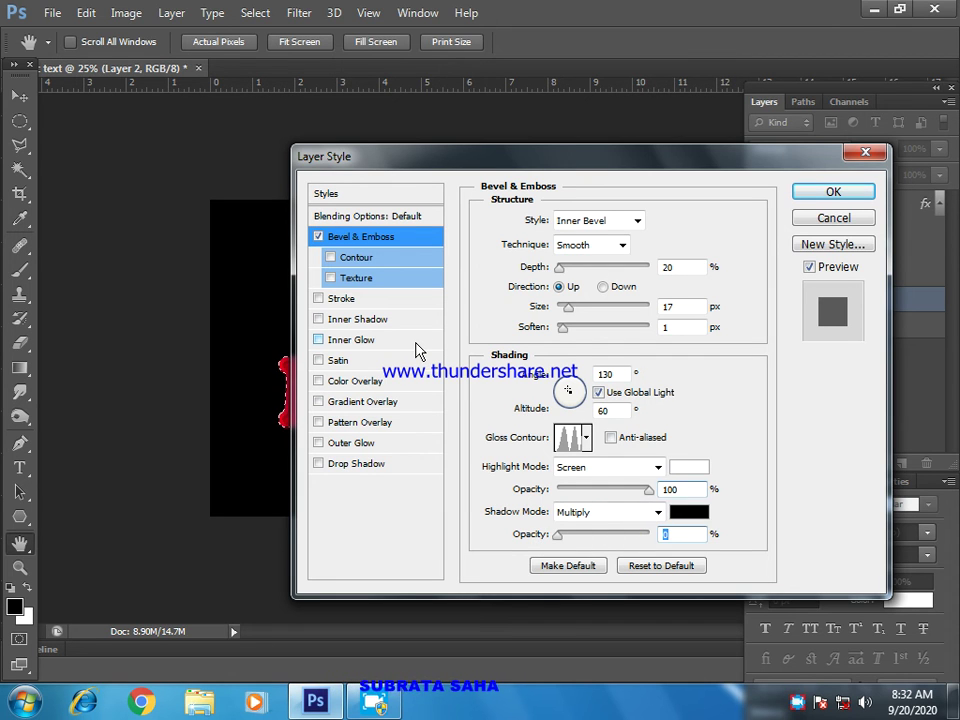
- Enable the Contour option for Layer 2's bevel using the Rolling Slope - Descending shape and a range of 75%
{"action": "left_click", "coordinate": [355, 258]}
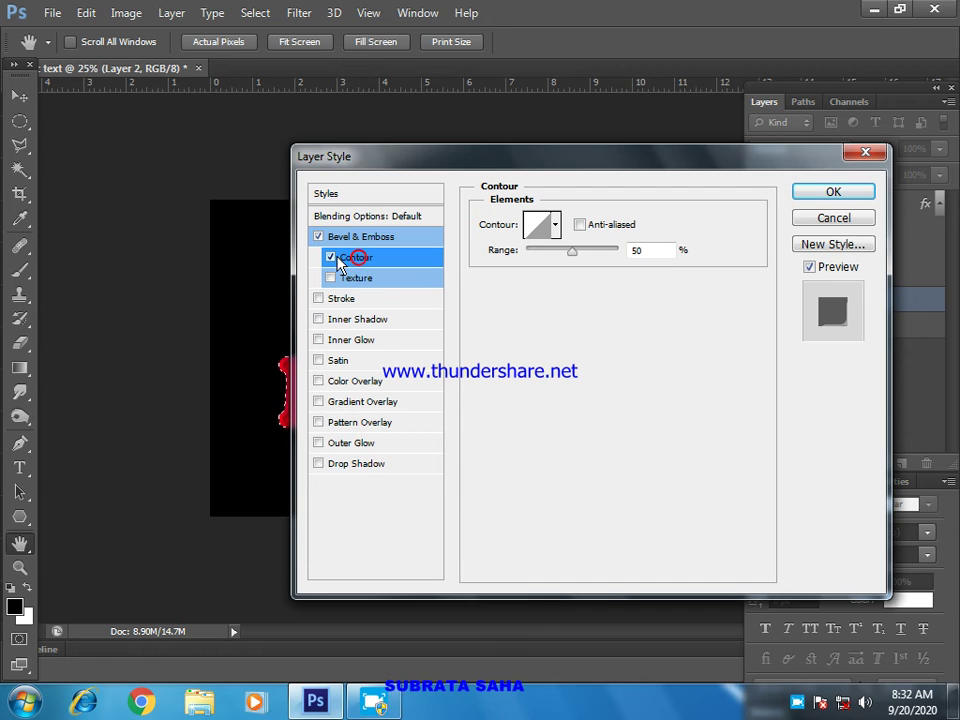
{"action": "left_click", "coordinate": [556, 224]}
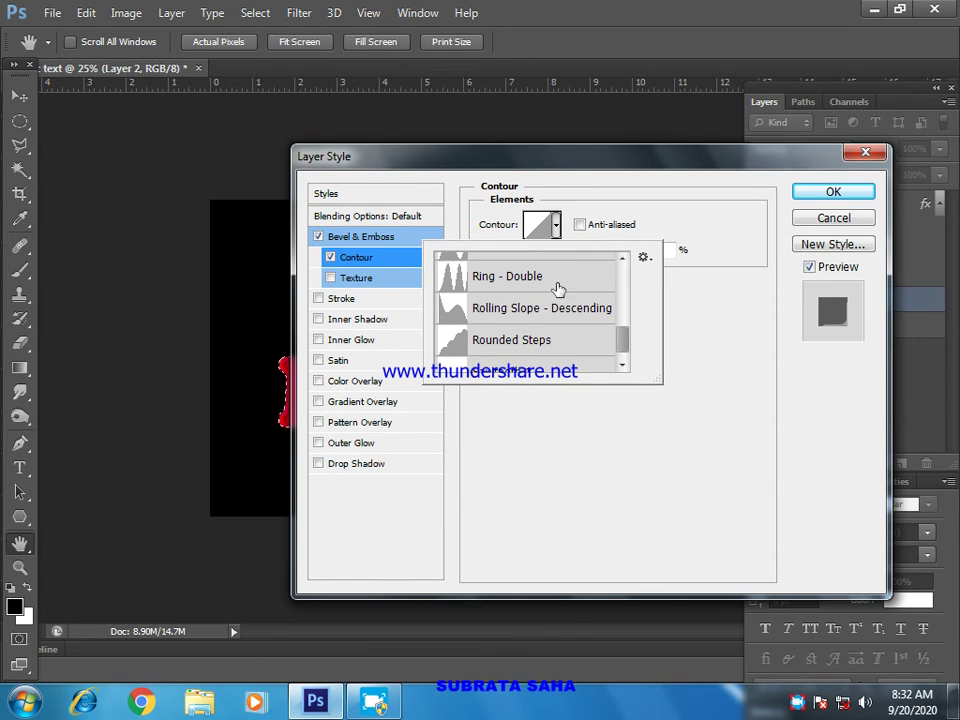
{"action": "left_click", "coordinate": [531, 316]}
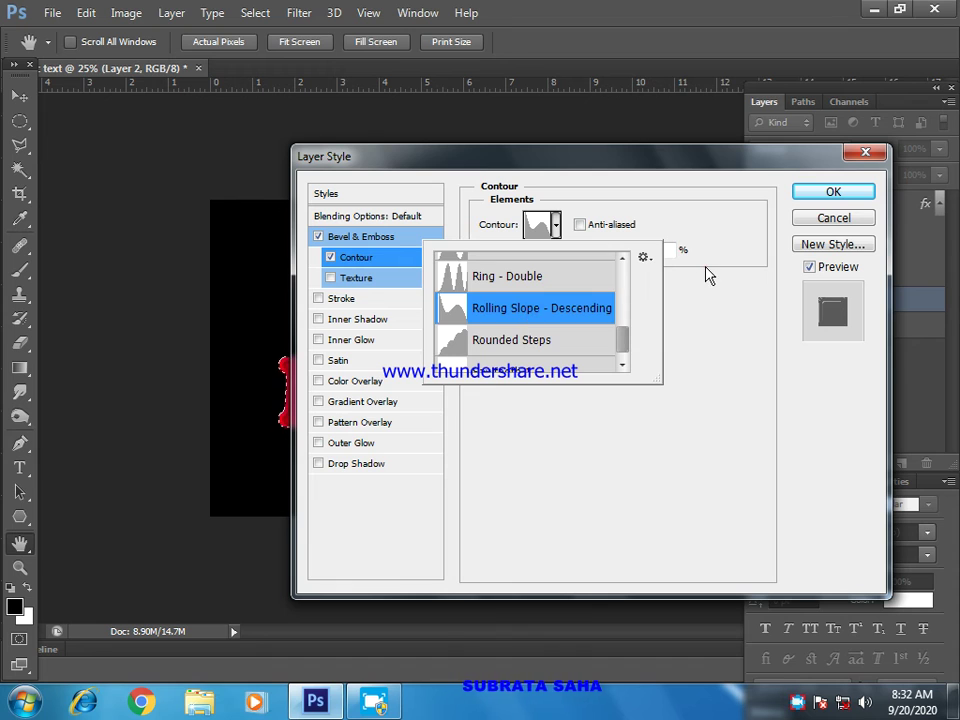
{"action": "left_click", "coordinate": [705, 267]}
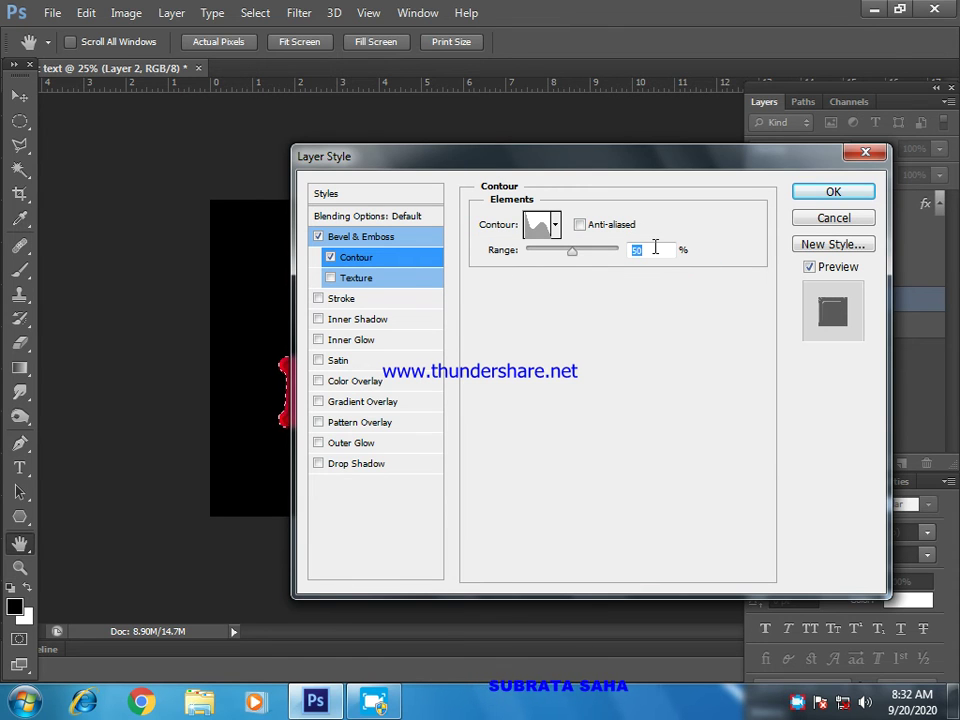
{"action": "type", "text": "75"}
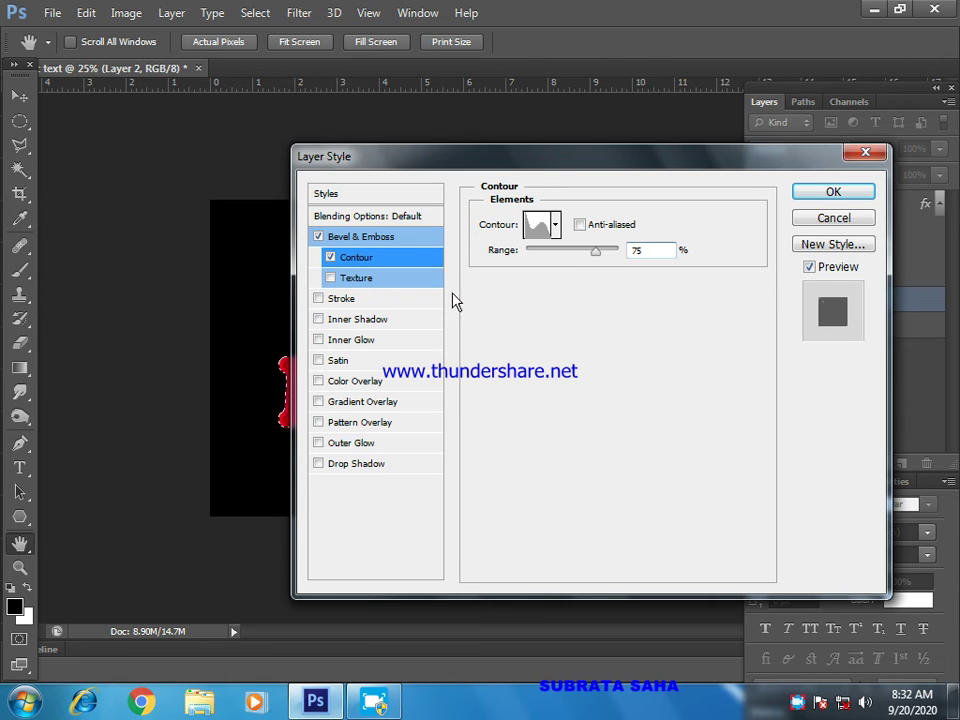
- Add an Inner Shadow to Layer 2 in Linear Light mode with 20% opacity and a size of 18 px
{"action": "left_click", "coordinate": [358, 321]}
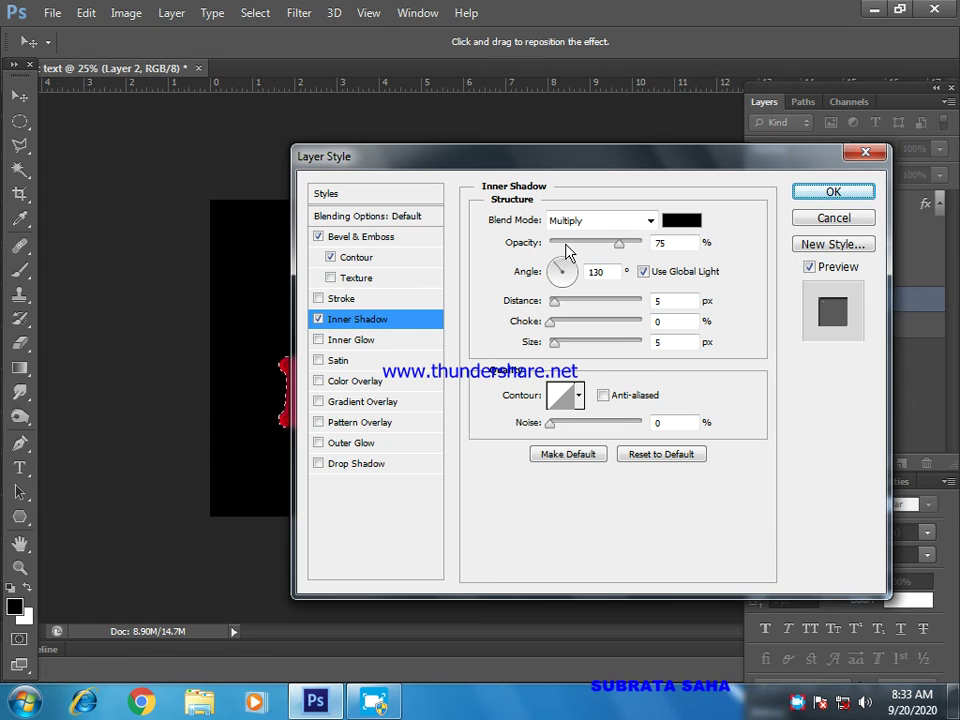
{"action": "left_click", "coordinate": [650, 221]}
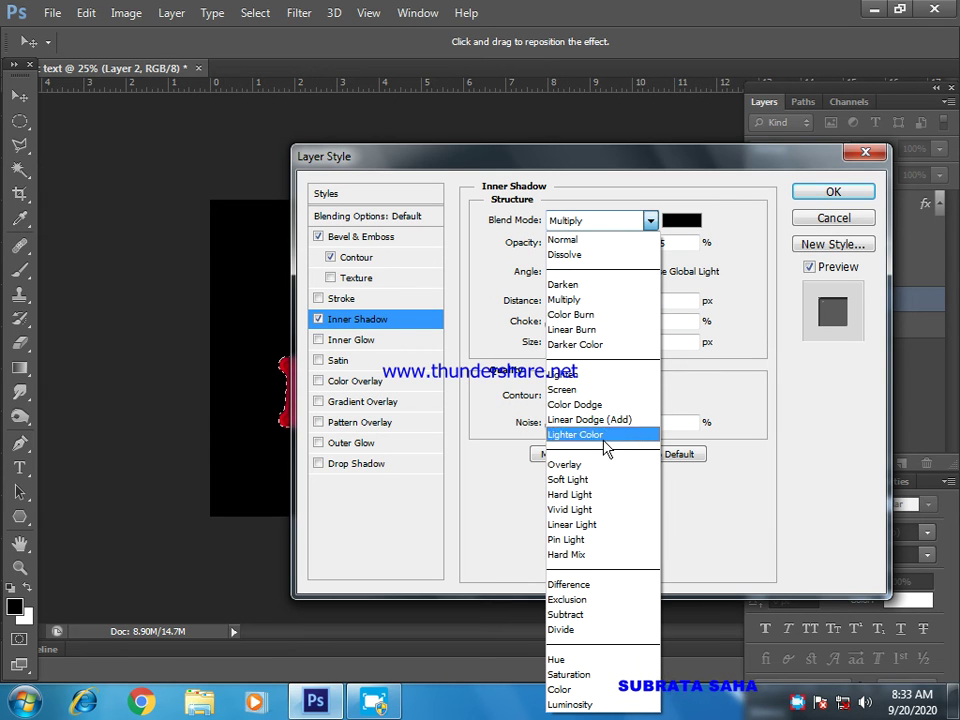
{"action": "left_click", "coordinate": [587, 524]}
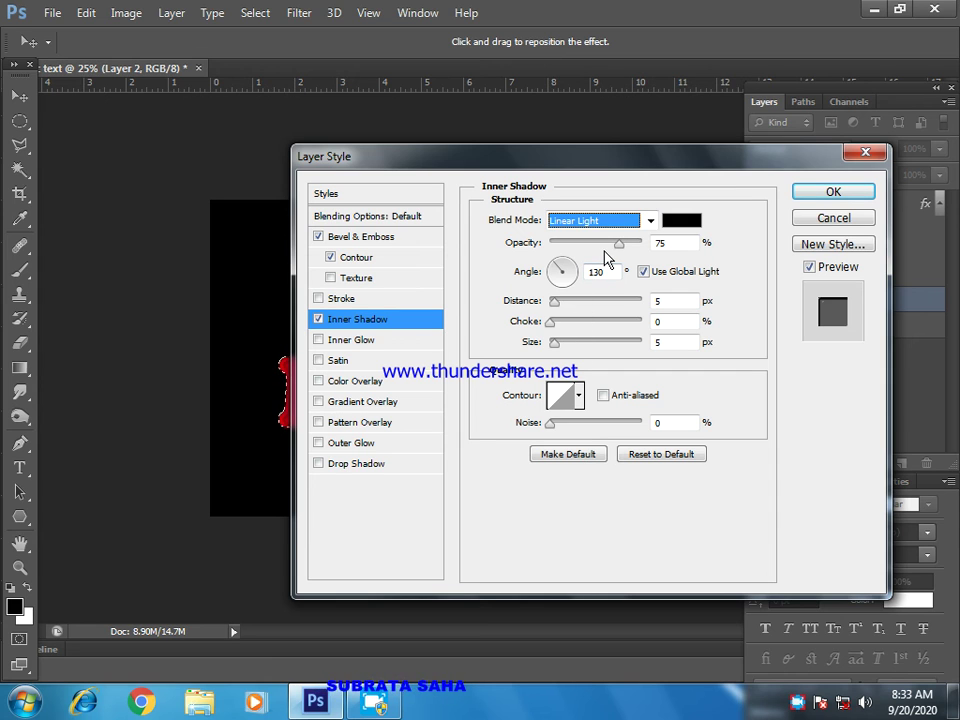
{"action": "left_click", "coordinate": [676, 242]}
{"action": "type", "text": "20"}
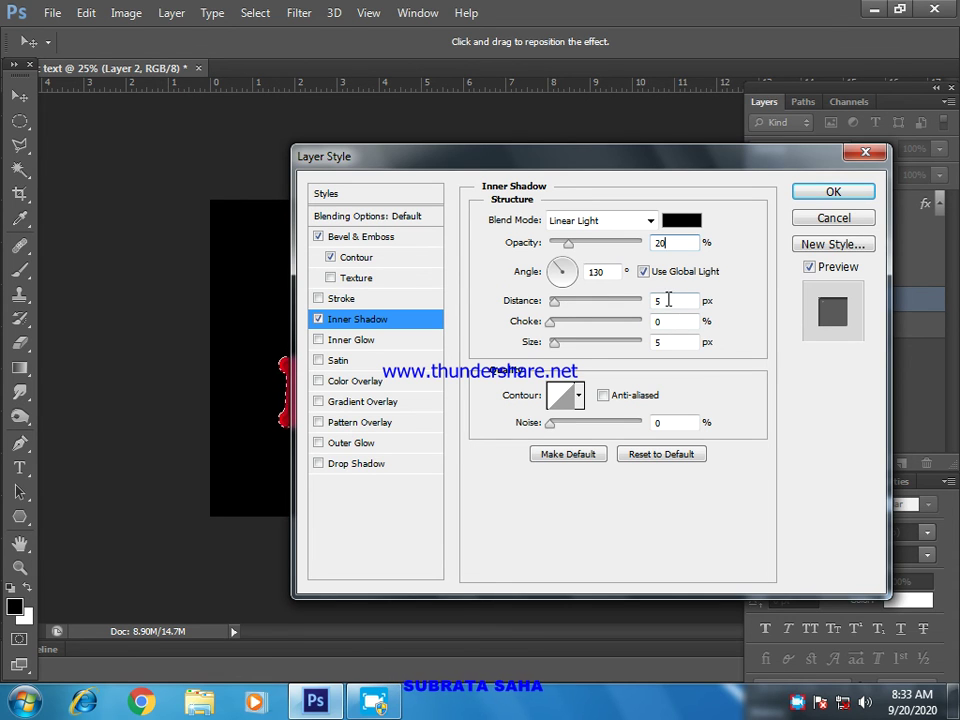
{"action": "left_click", "coordinate": [663, 341]}
{"action": "type", "text": "18"}
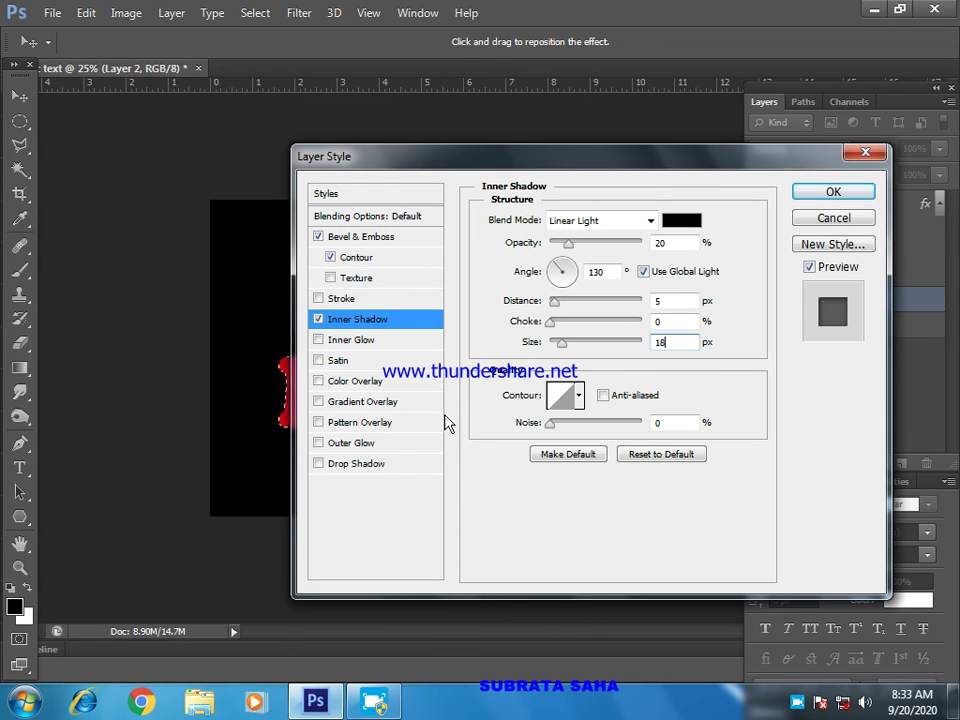
- Add an Inner Glow to Layer 2 in Linear Light mode with 20% opacity and a size of 18 px
{"action": "left_click", "coordinate": [368, 341]}
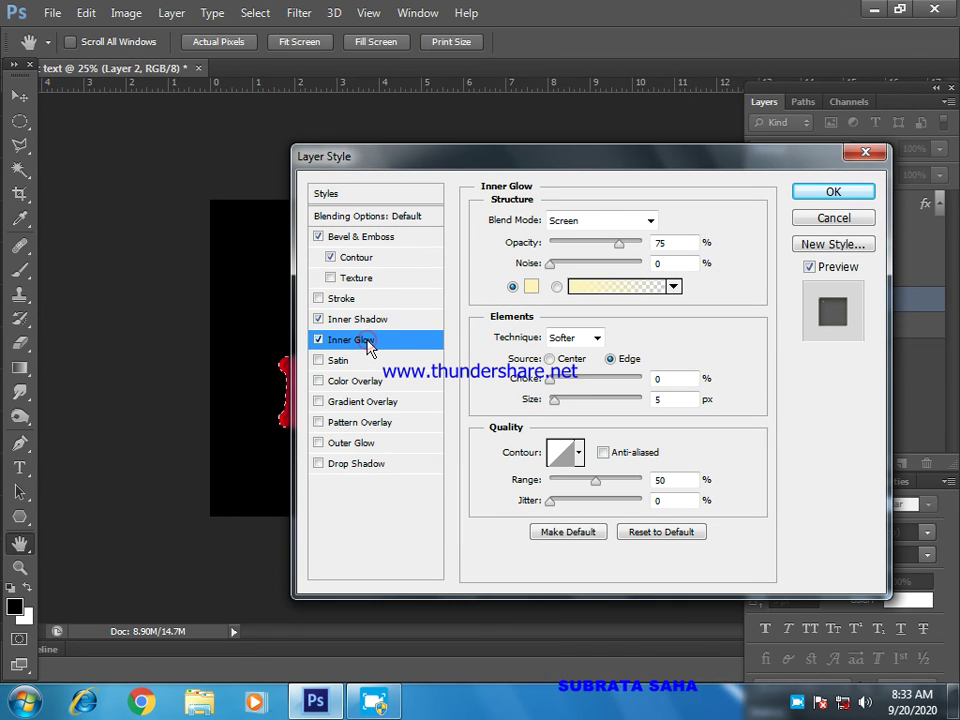
{"action": "left_click", "coordinate": [636, 221]}
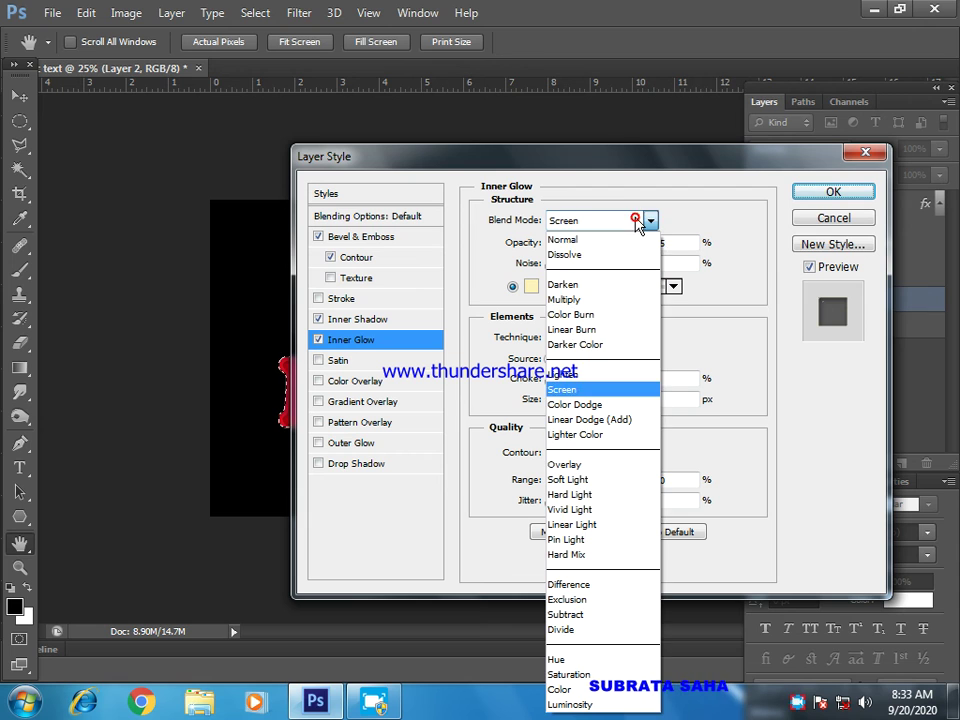
{"action": "left_click", "coordinate": [580, 524]}
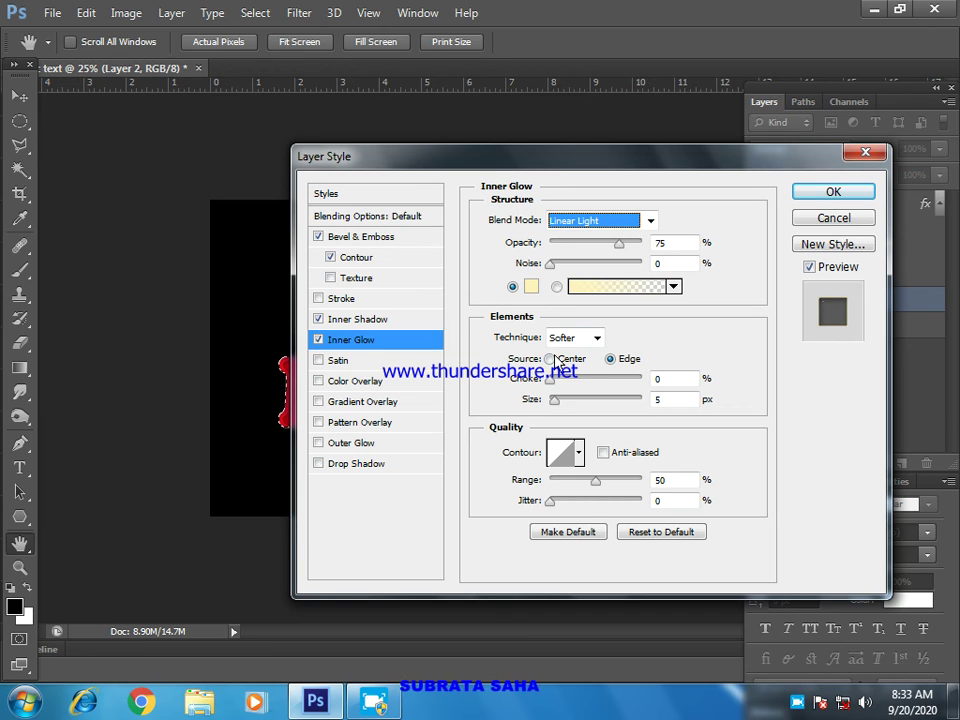
{"action": "double_click", "coordinate": [670, 242]}
{"action": "type", "text": "20"}
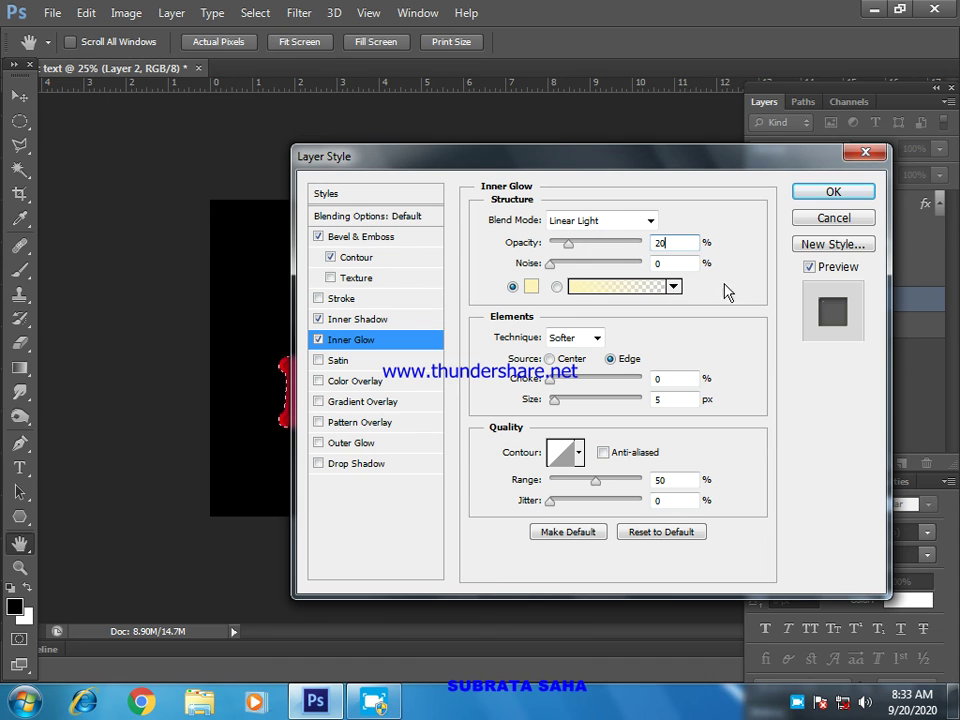
{"action": "double_click", "coordinate": [671, 394]}
{"action": "type", "text": "18"}
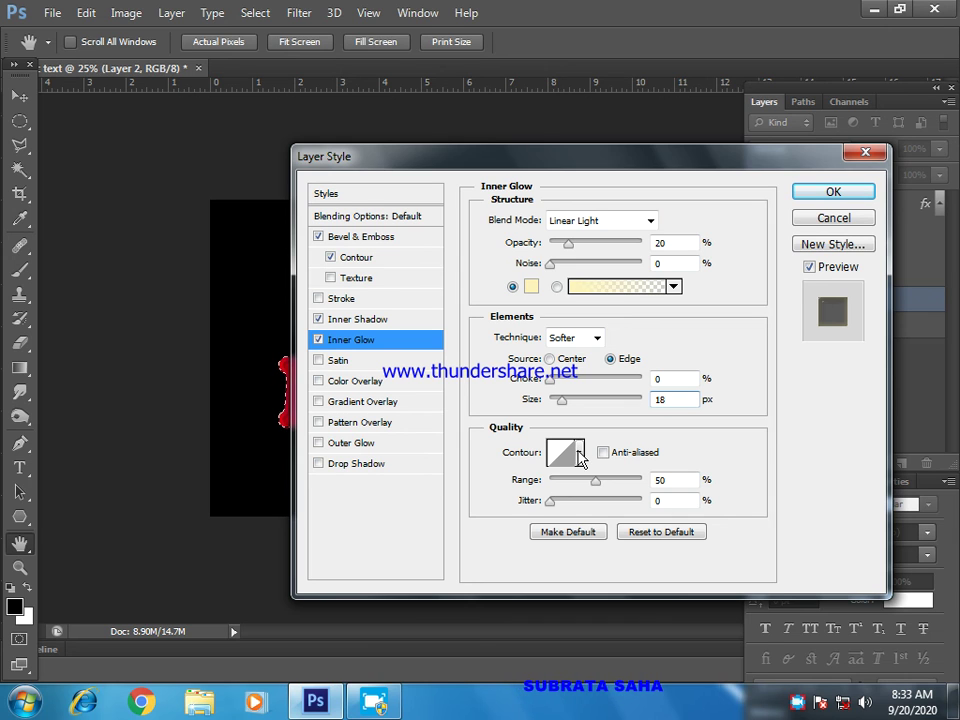
- Add a Satin effect to Layer 2 using the Linear Light blend mode at 30% opacity
{"action": "left_click", "coordinate": [320, 361]}
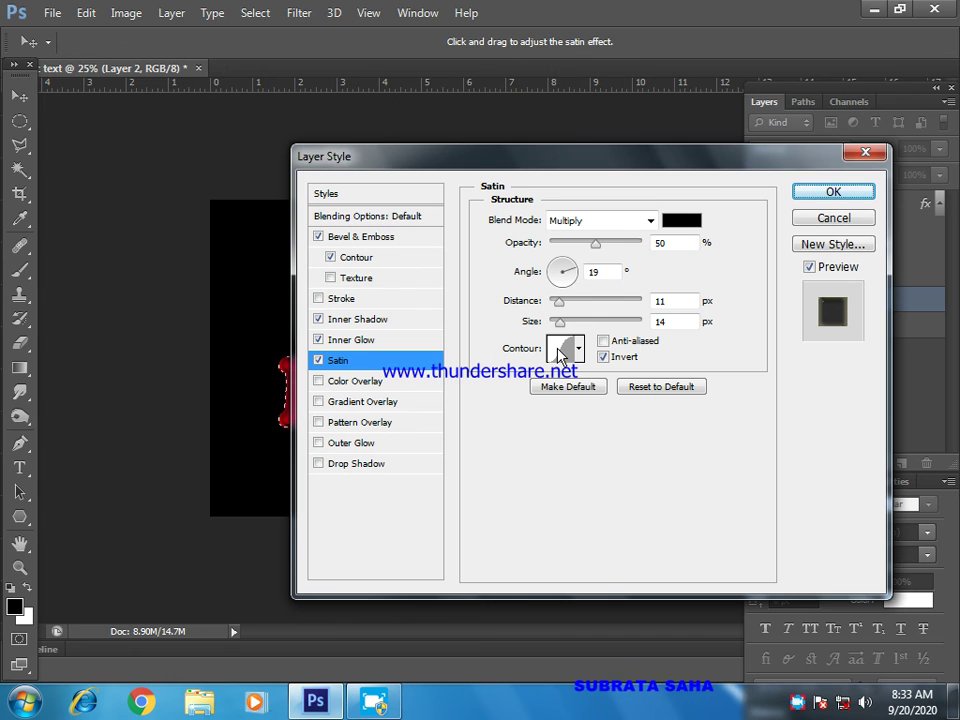
{"action": "left_click", "coordinate": [628, 222]}
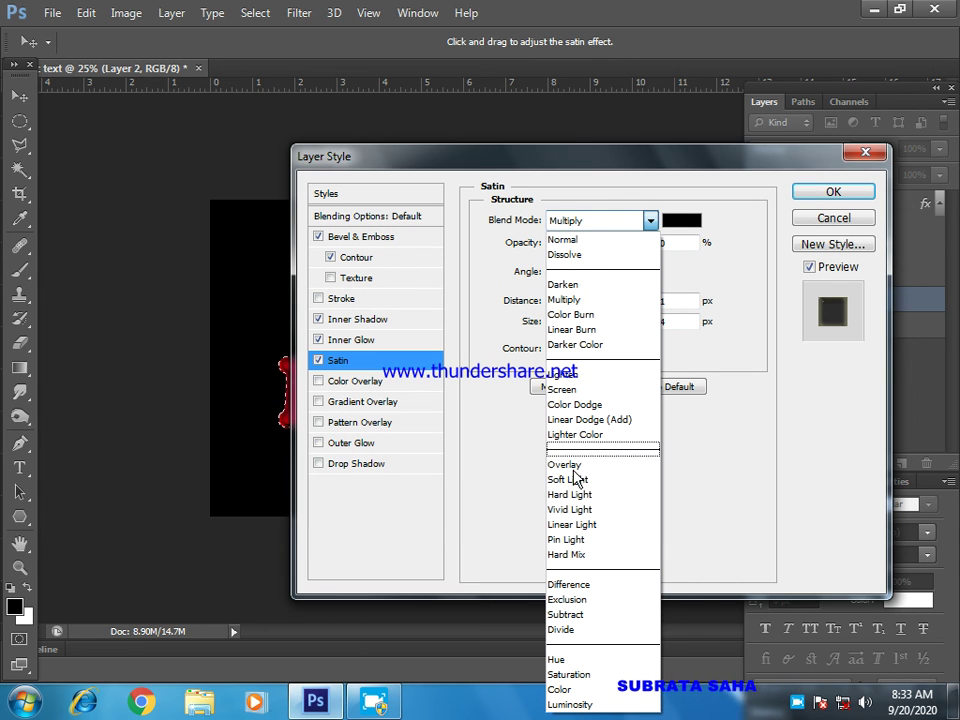
{"action": "left_click", "coordinate": [571, 527]}
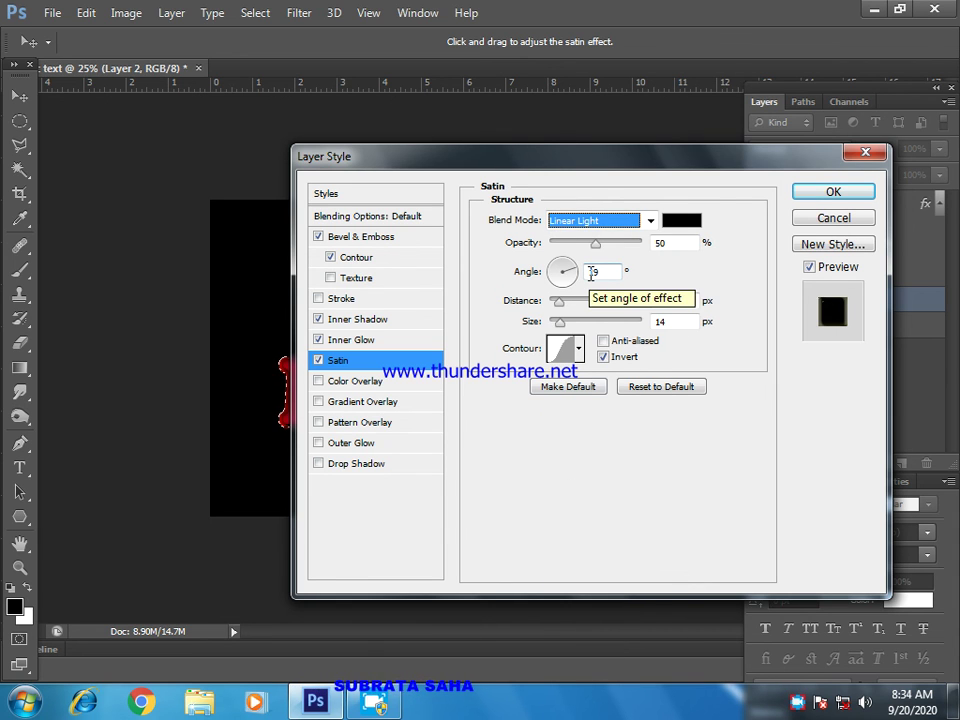
{"action": "double_click", "coordinate": [677, 246]}
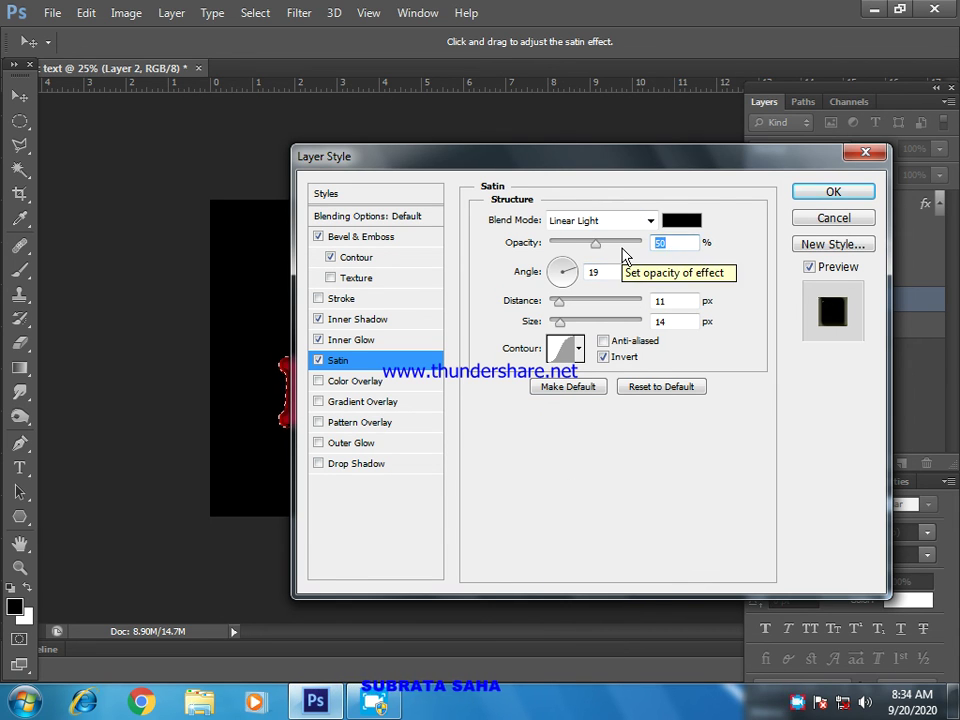
{"action": "type", "text": "30"}
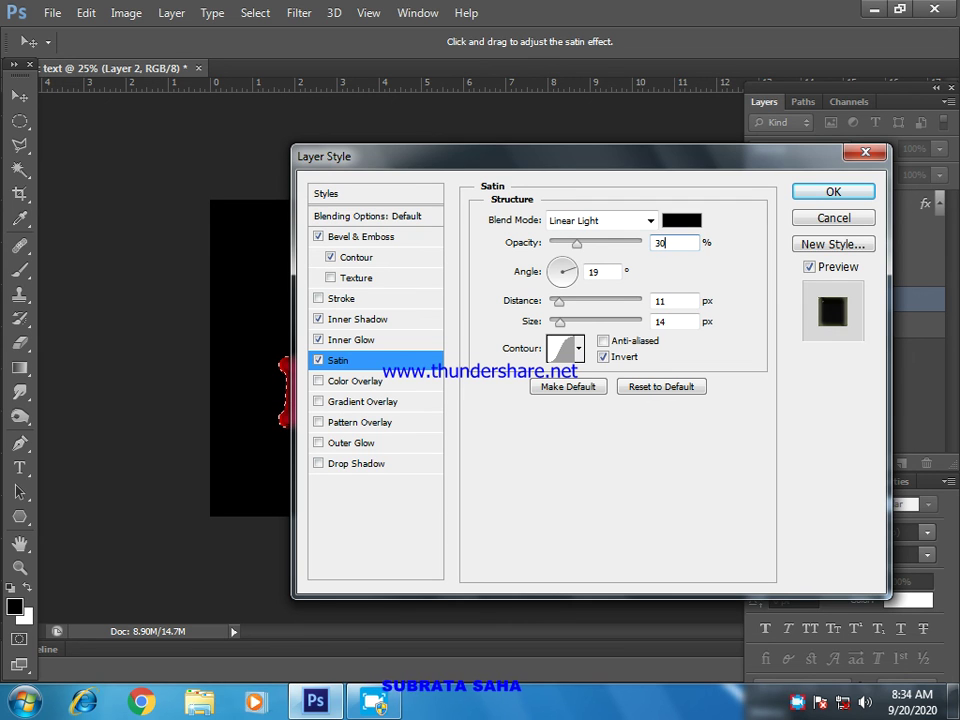
- Set the Satin effect's angle to 90°, distance to 4 px and size to 10 px
{"action": "left_click", "coordinate": [603, 272]}
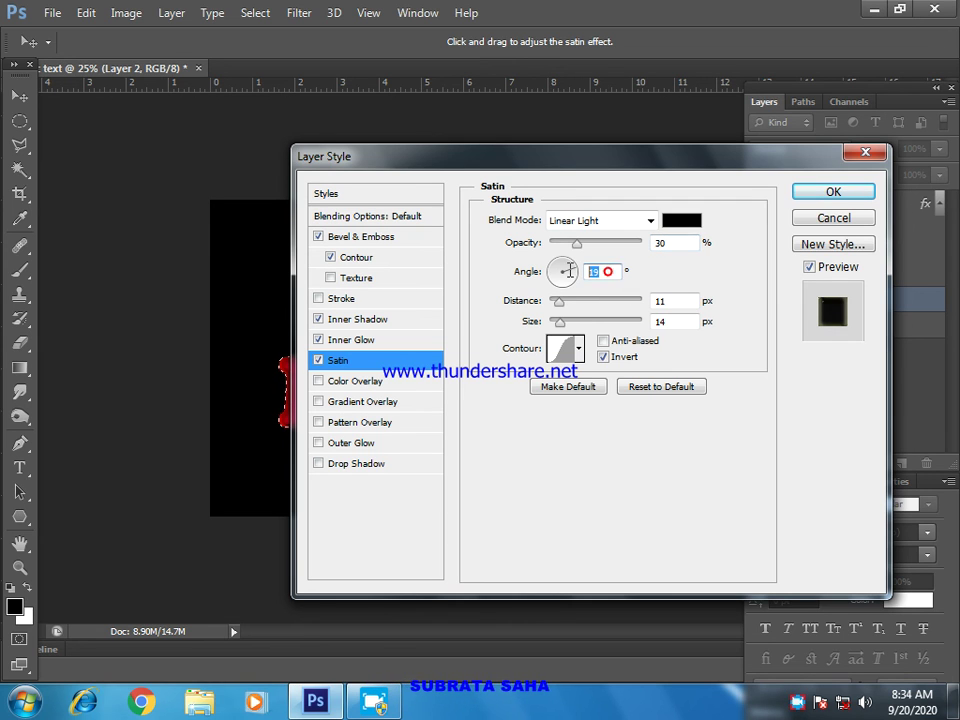
{"action": "type", "text": "90"}
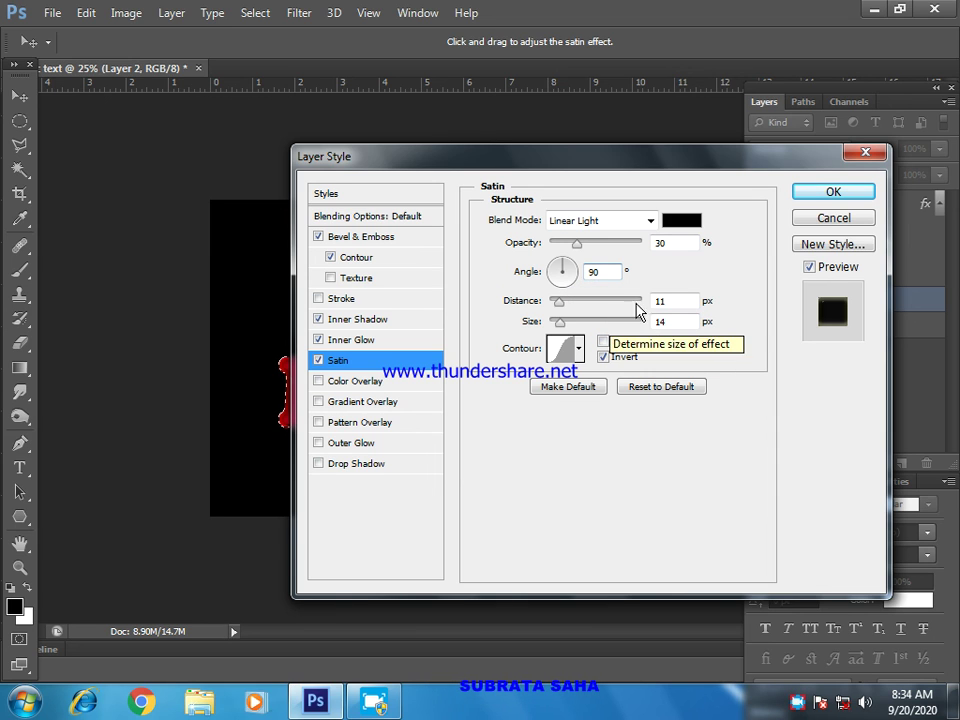
{"action": "left_click", "coordinate": [672, 300]}
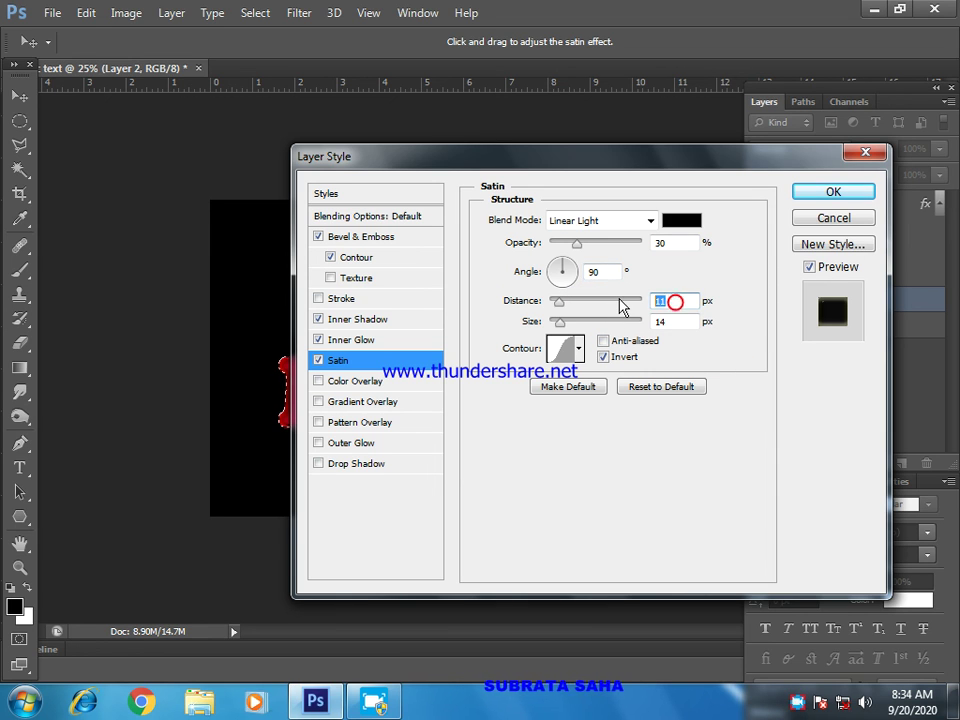
{"action": "type", "text": "4"}
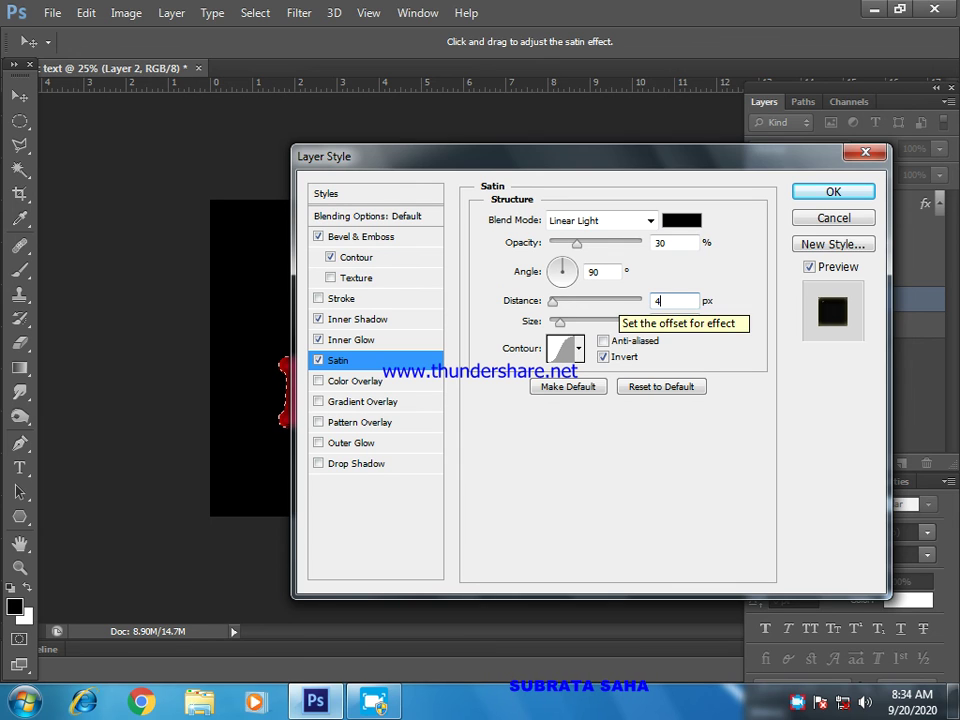
{"action": "left_click", "coordinate": [676, 324]}
{"action": "type", "text": "10"}
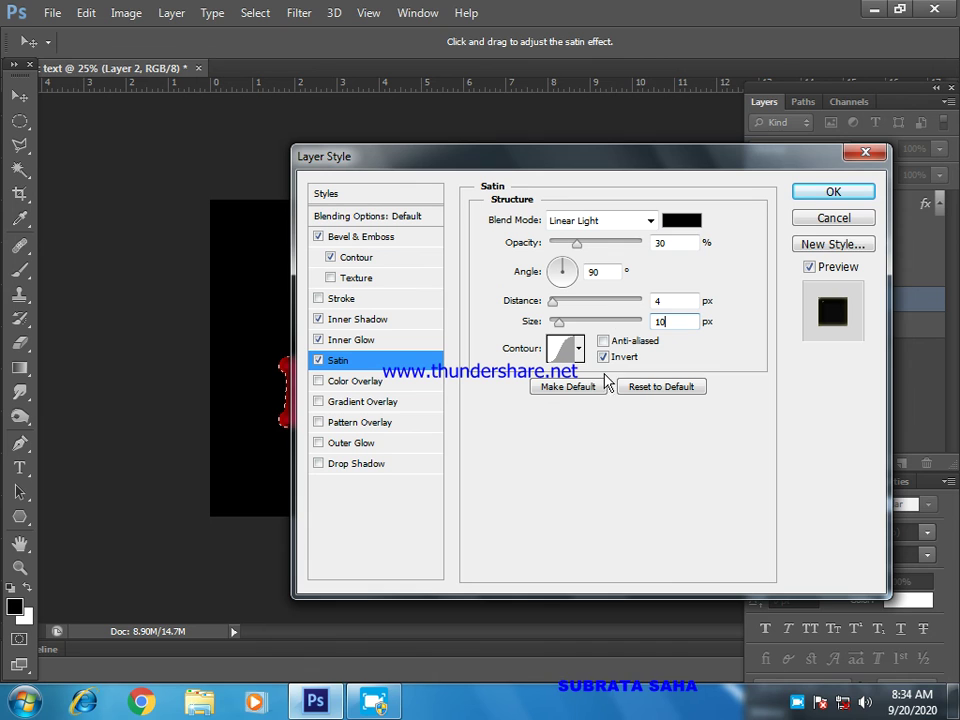
- Set the Satin effect's contour to Rolling Slope - Descending
{"action": "left_click", "coordinate": [578, 349]}
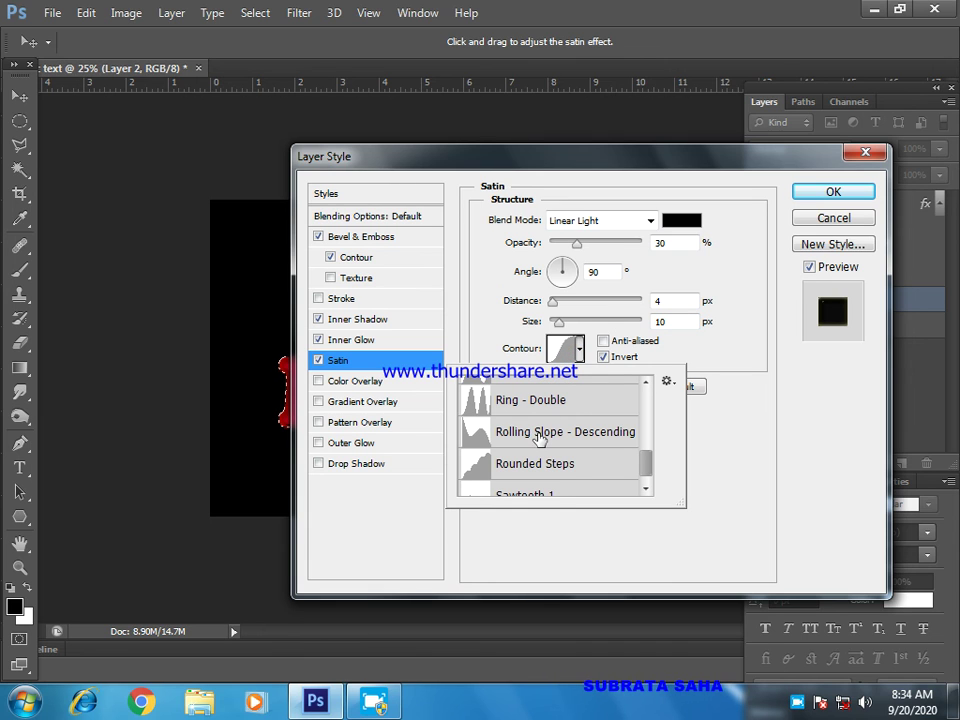
{"action": "left_click", "coordinate": [538, 434]}
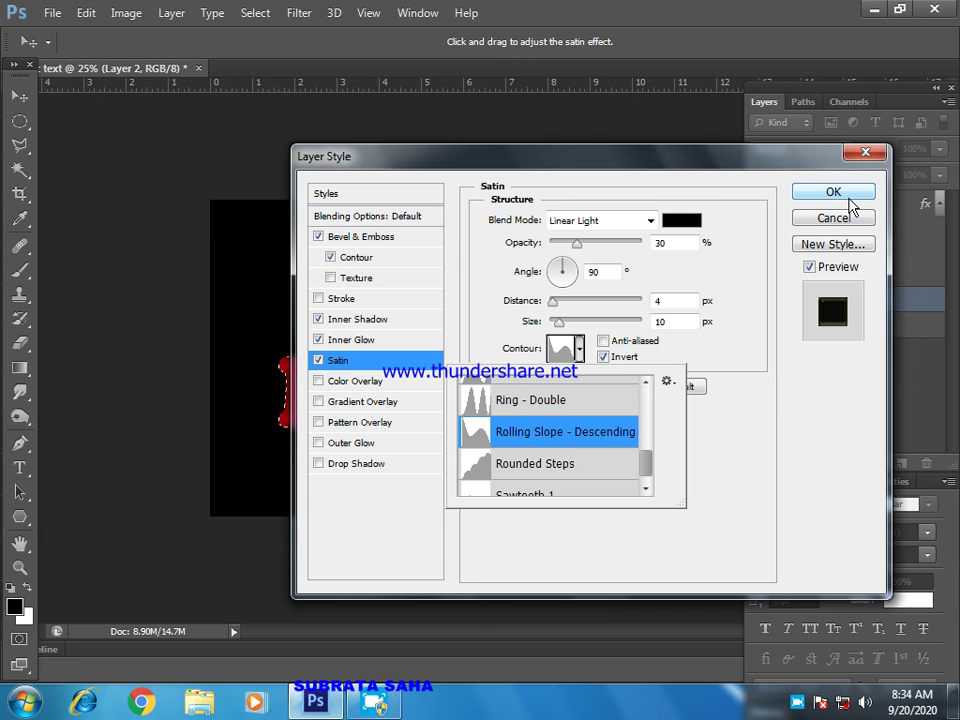
{"action": "left_click", "coordinate": [726, 469]}
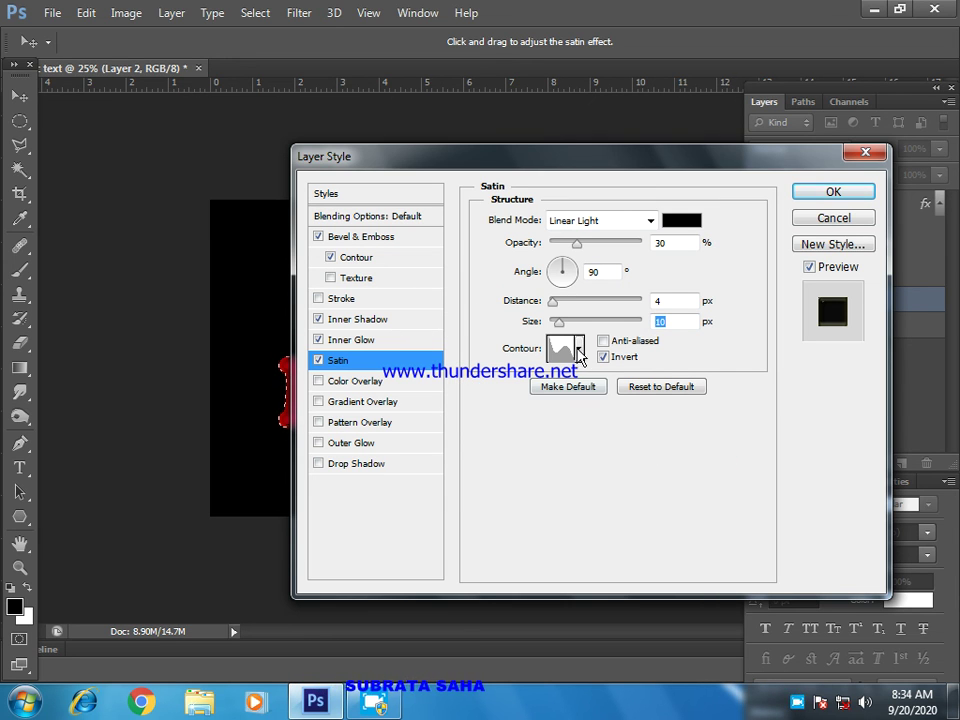
{"action": "left_click", "coordinate": [572, 348]}
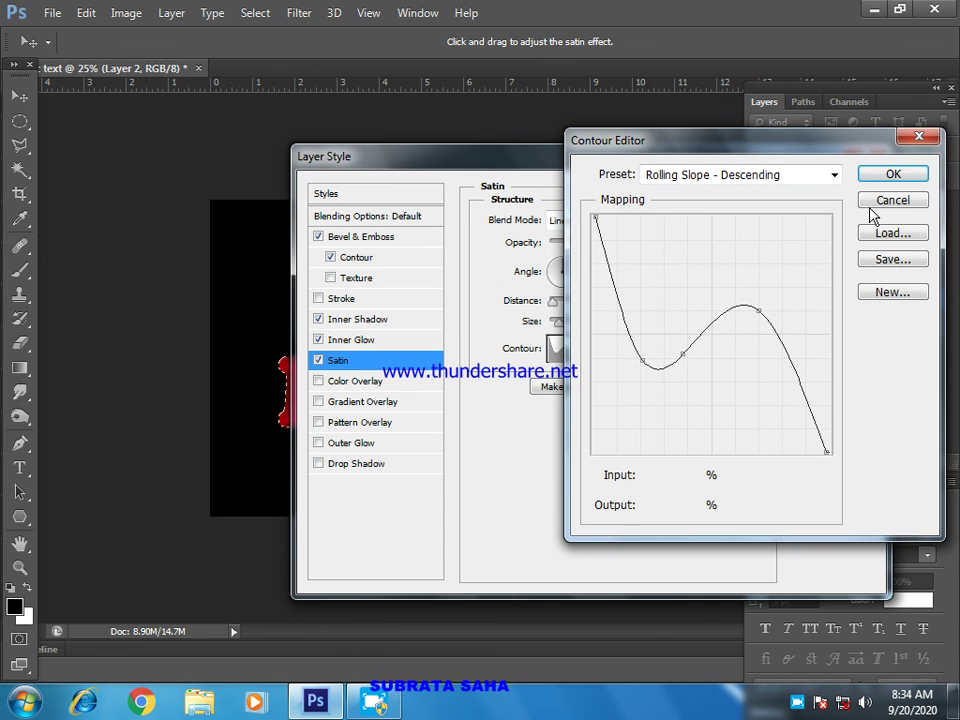
{"action": "left_click", "coordinate": [892, 200]}
{"action": "left_click", "coordinate": [566, 352]}
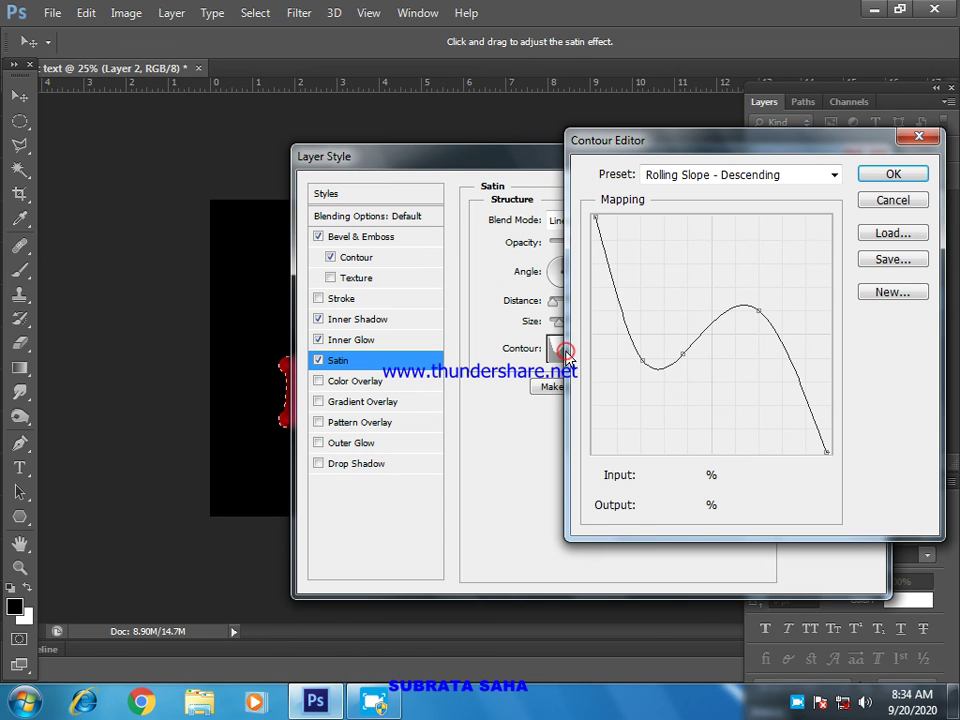
{"action": "left_click", "coordinate": [867, 173]}
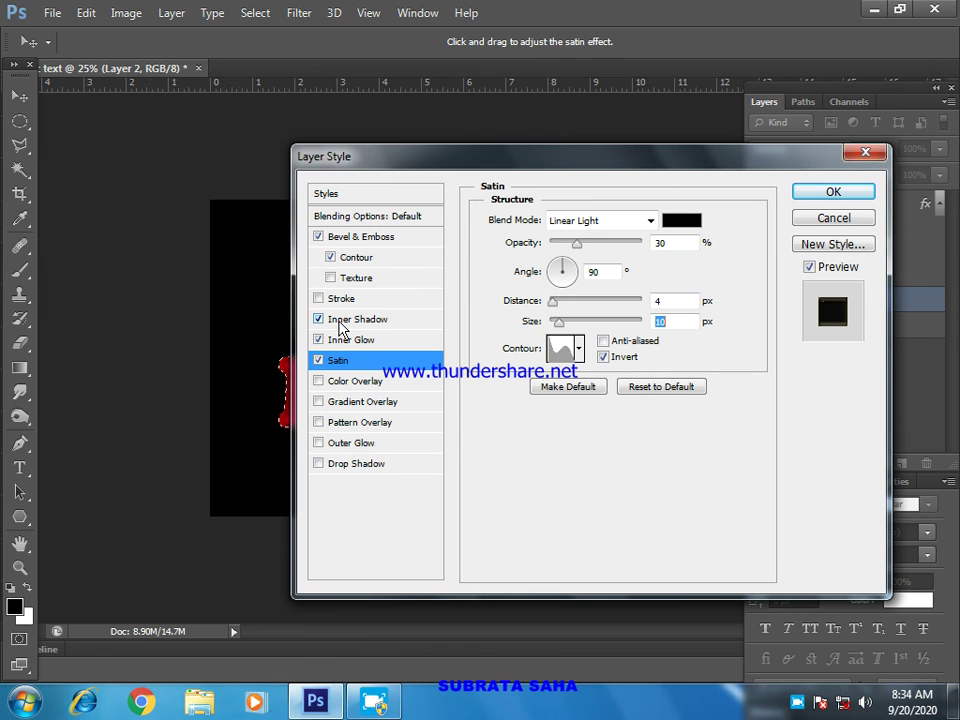
- Turn off Layer 2's Inner Shadow, apply the layer style and clear the selection around the text
{"action": "left_click", "coordinate": [339, 322]}
{"action": "left_click", "coordinate": [317, 320]}
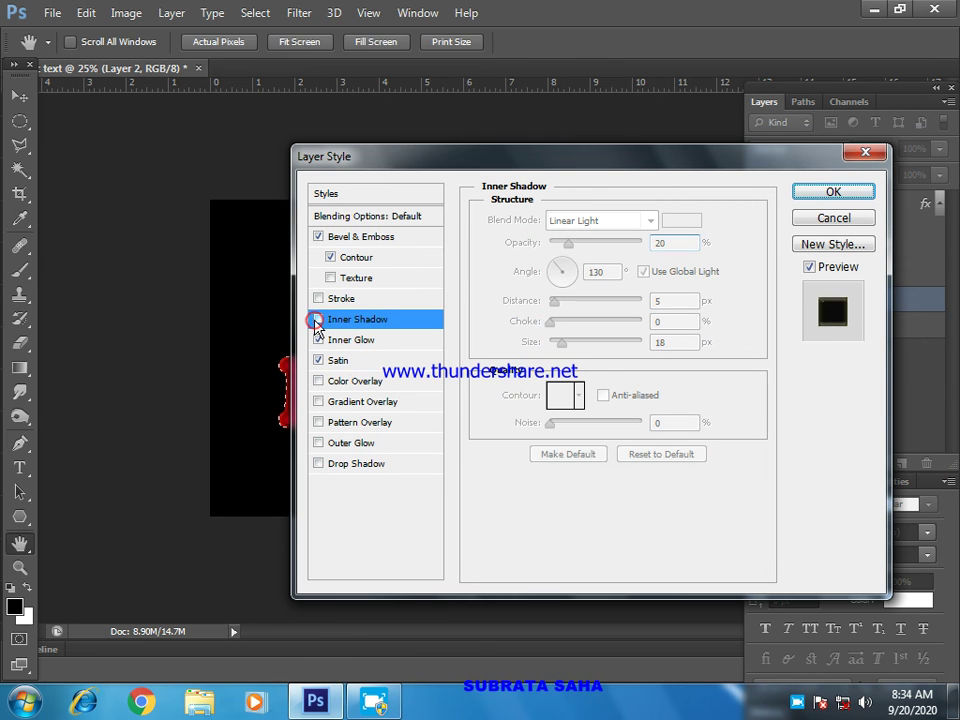
{"action": "mouse_move", "coordinate": [432, 156]}
{"action": "left_mouse_down"}
{"action": "mouse_move", "coordinate": [600, 160]}
{"action": "mouse_move", "coordinate": [435, 161]}
{"action": "left_mouse_up"}
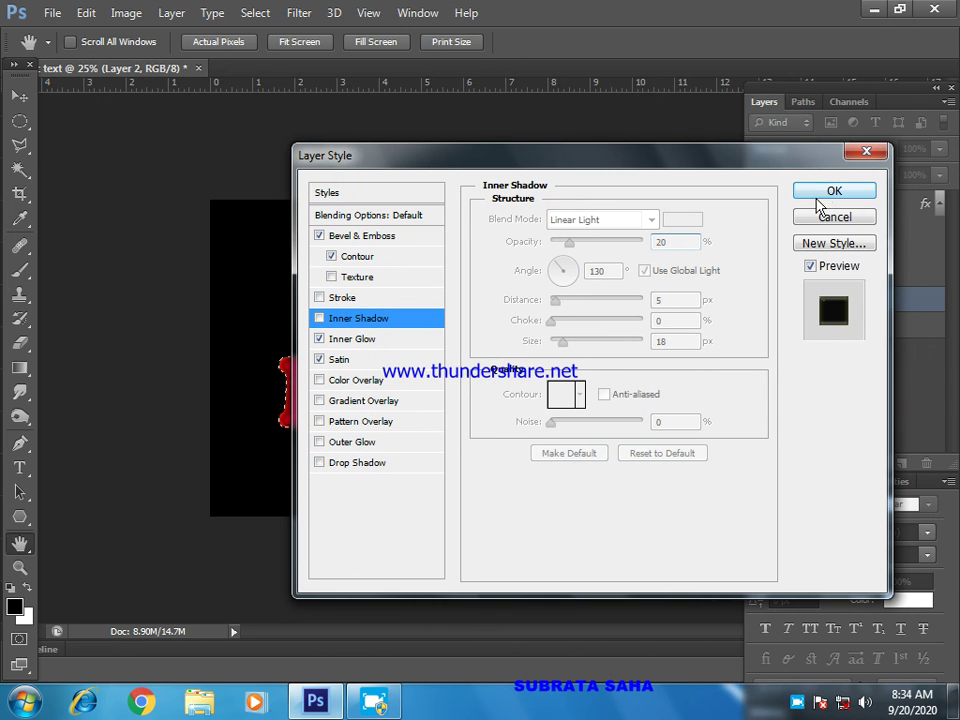
{"action": "left_click", "coordinate": [822, 194]}
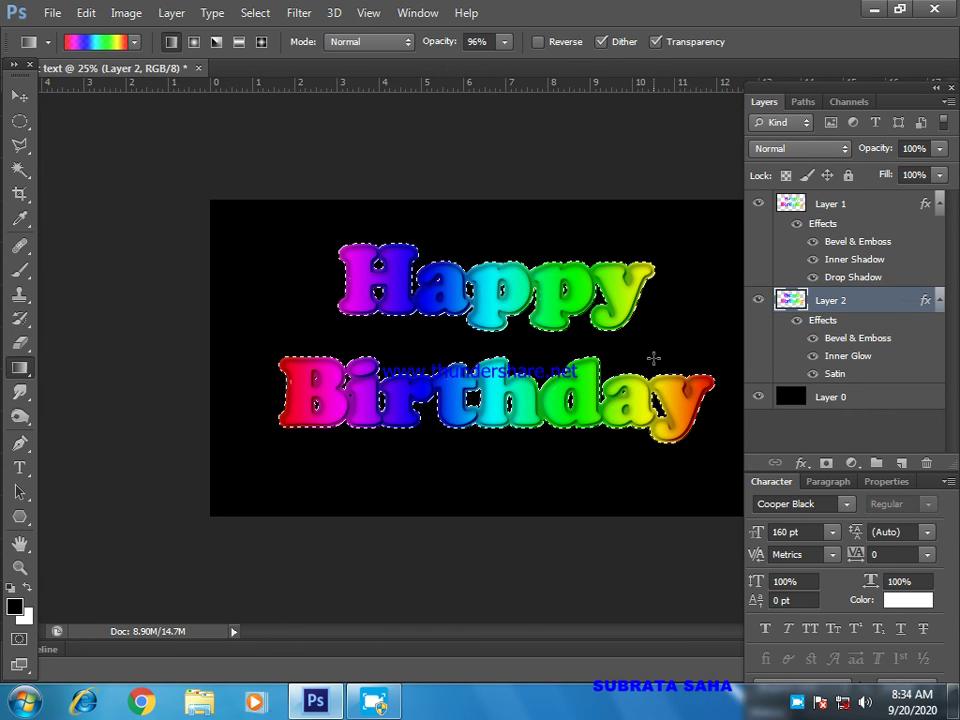
{"action": "key", "text": "ctrl+d"}
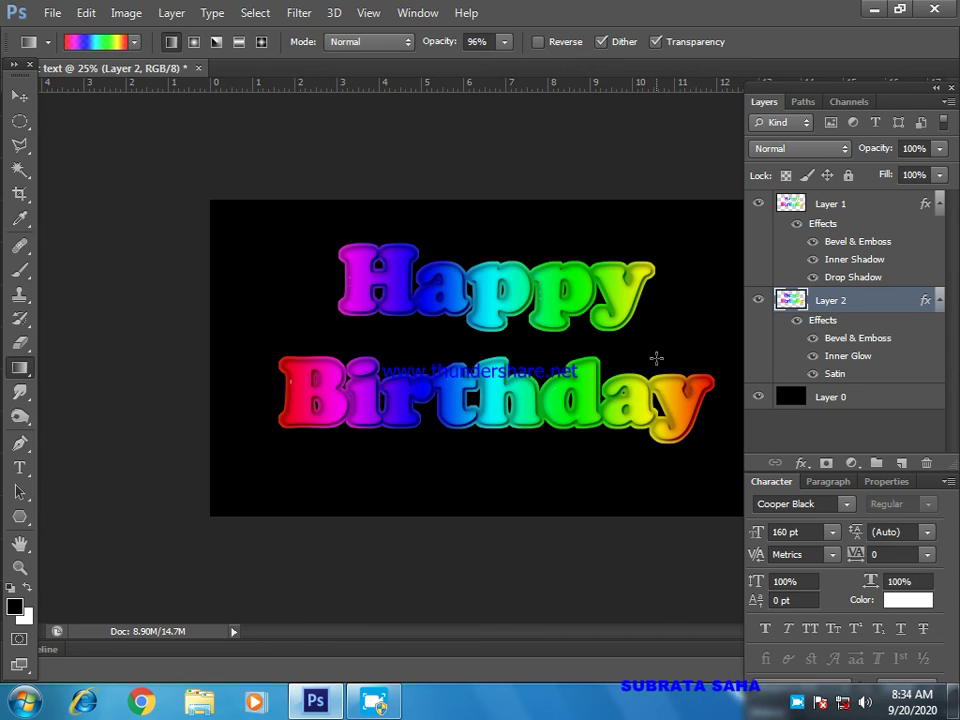